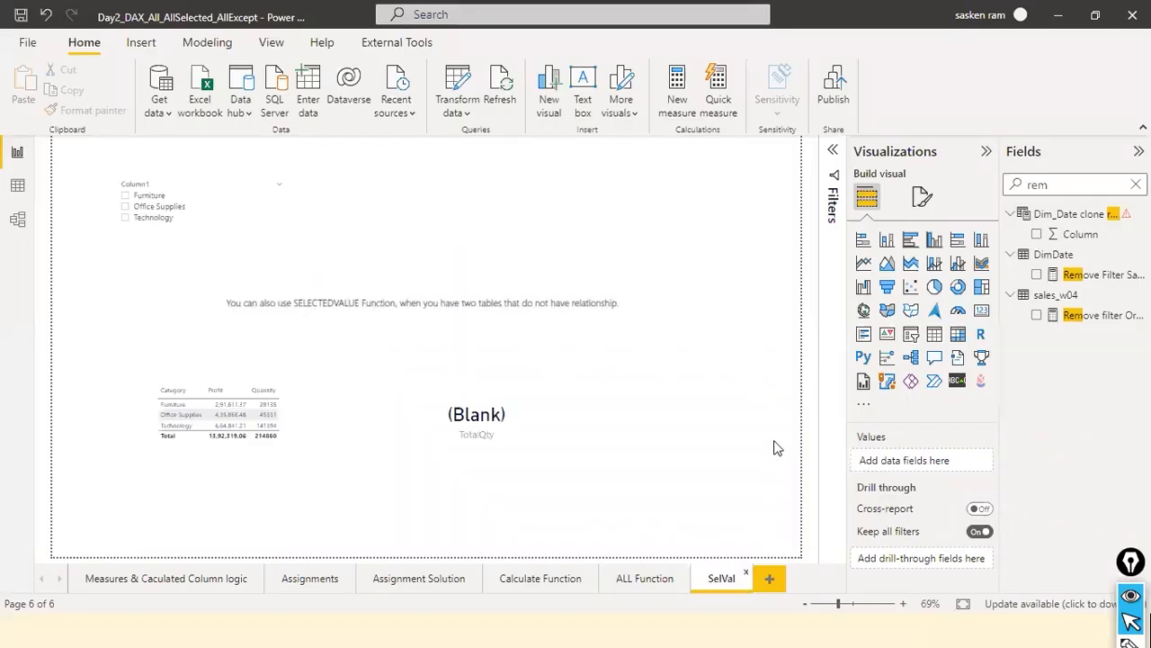
- Filter the report page to Technology with the Column1 slicer
{"action": "left_click", "coordinate": [225, 218]}
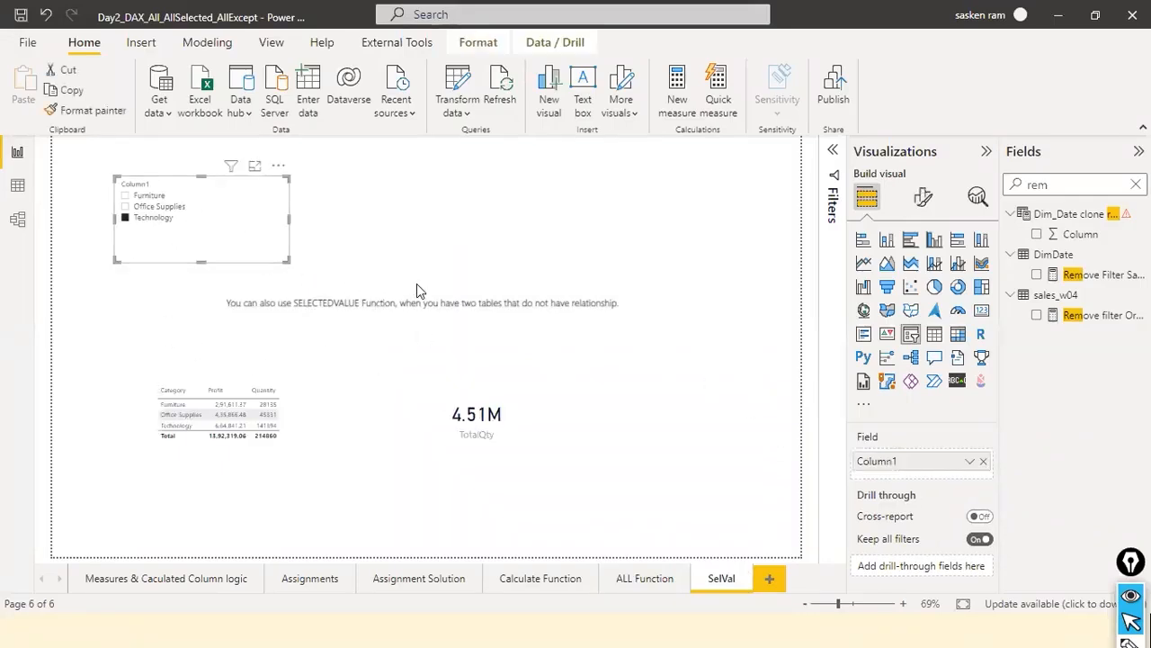
- Start a manually entered table with Furniture in the first row of Column1 and delete the extra Column2
{"action": "left_click", "coordinate": [319, 101]}
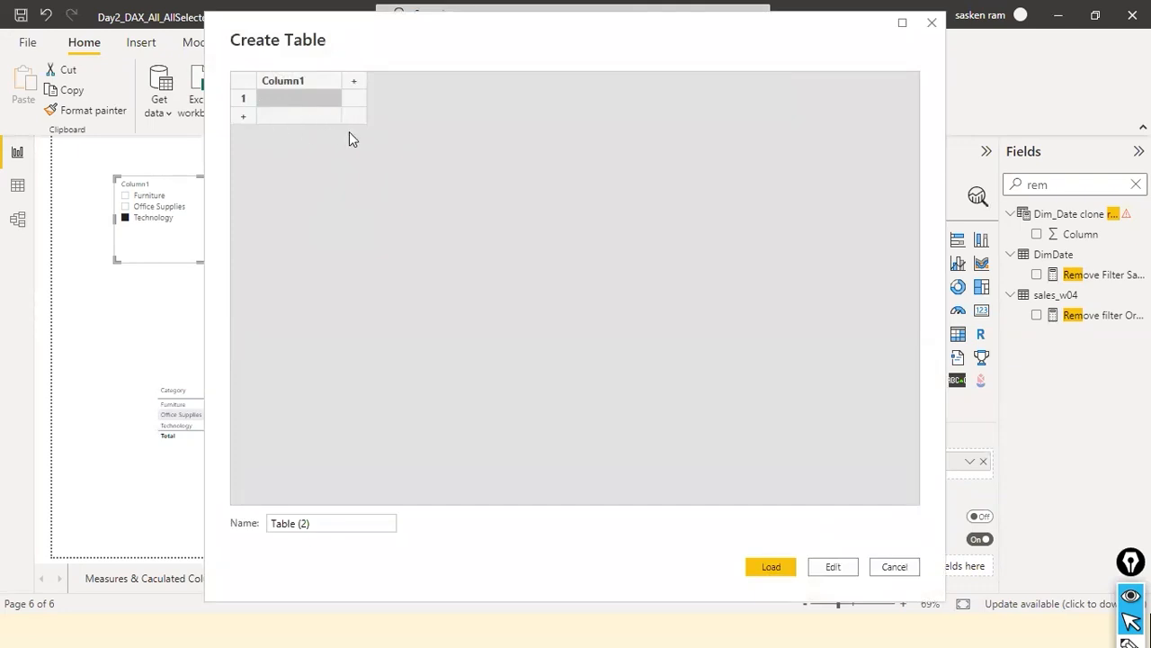
{"action": "double_click", "coordinate": [308, 103]}
{"action": "type", "text": "Furniture"}
{"action": "key", "text": "Tab"}
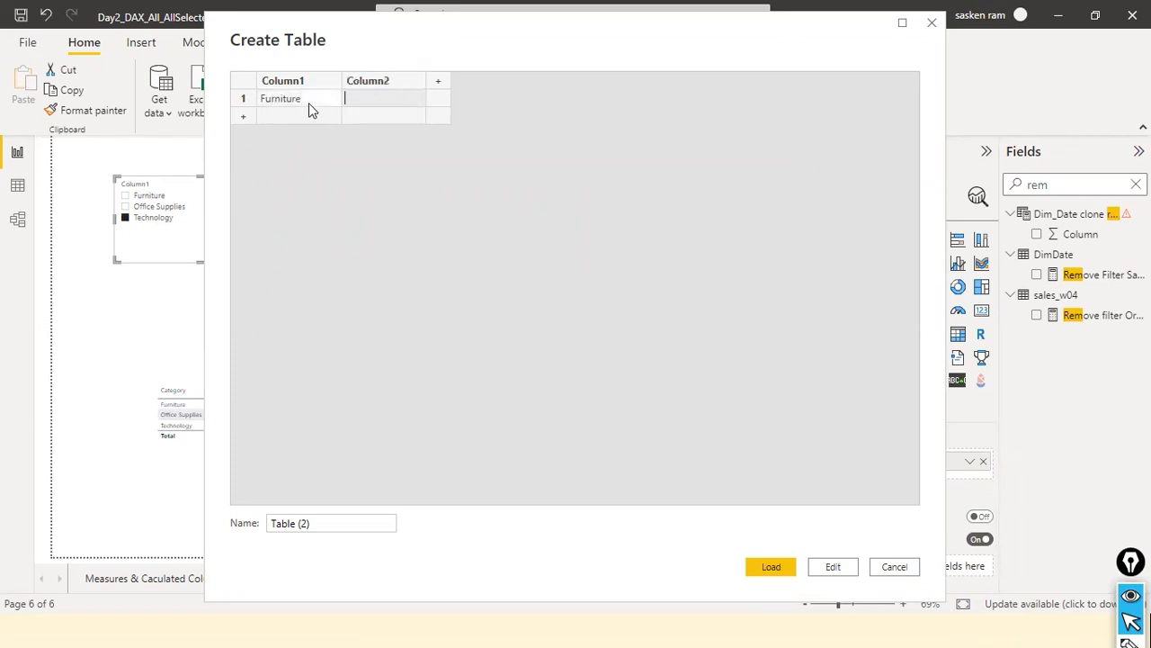
{"action": "left_click", "coordinate": [385, 85]}
{"action": "right_click", "coordinate": [384, 85]}
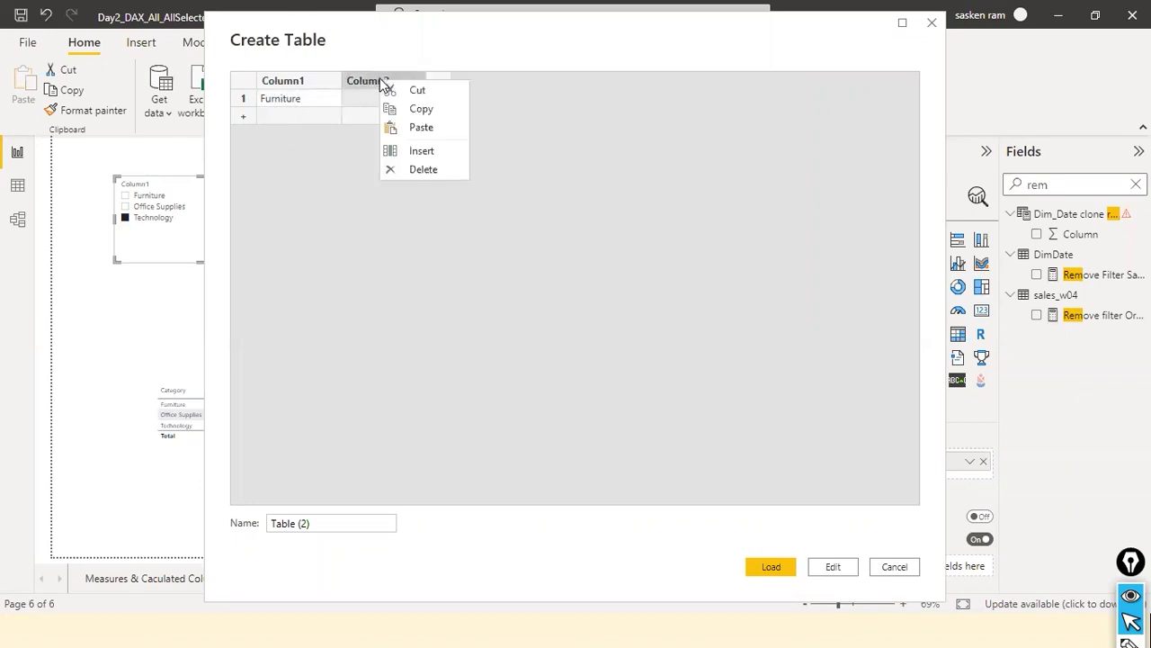
{"action": "left_click", "coordinate": [431, 171]}
- Add Office Supplies and Technology as the second and third rows and load the table into the model
{"action": "left_click", "coordinate": [291, 119]}
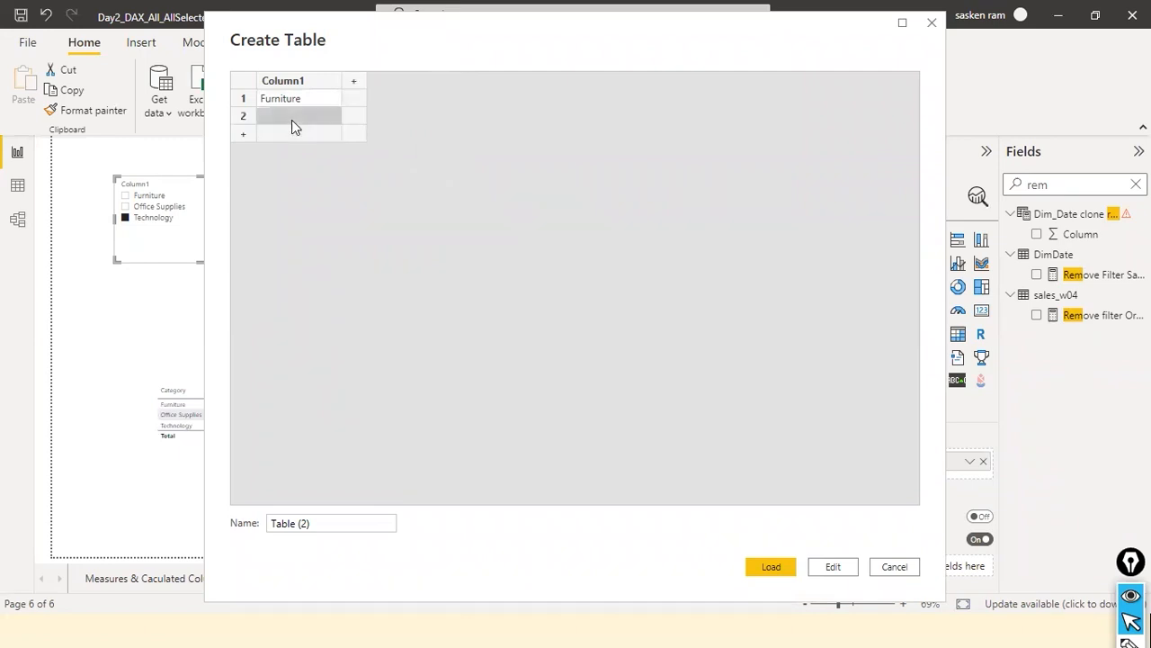
{"action": "left_click", "coordinate": [299, 115]}
{"action": "type", "text": "Office Supplies"}
{"action": "left_click", "coordinate": [290, 135]}
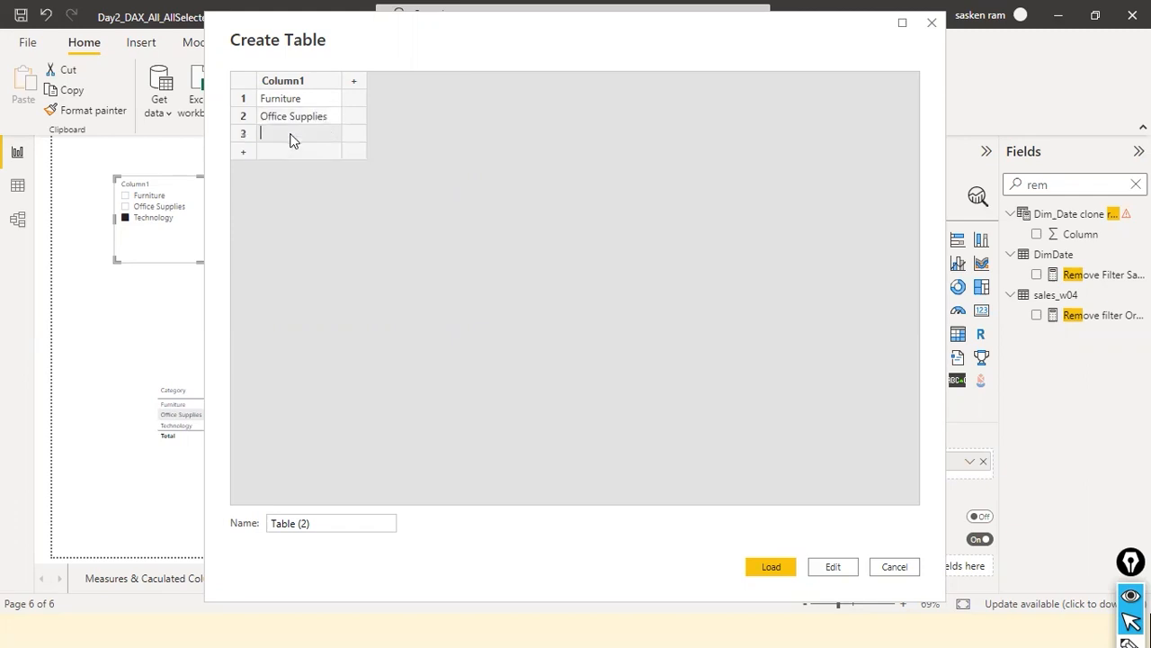
{"action": "type", "text": "Technology"}
{"action": "left_click", "coordinate": [242, 151]}
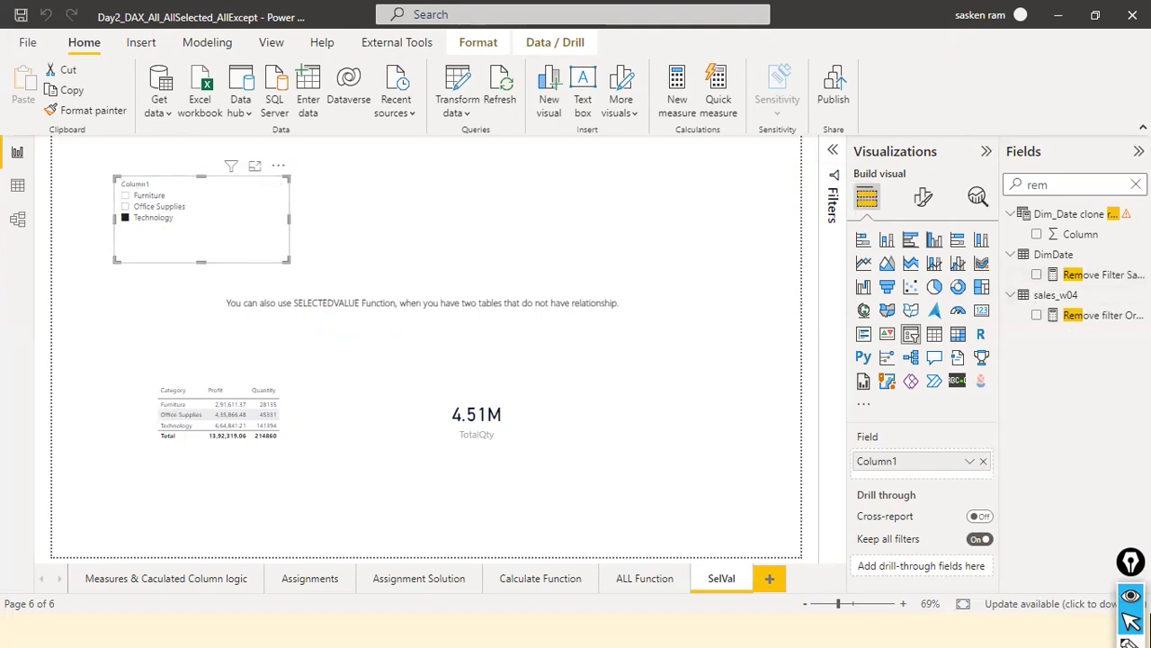
- Clear the search in the fields list and collapse the DimDate table
{"action": "left_click", "coordinate": [1136, 184]}
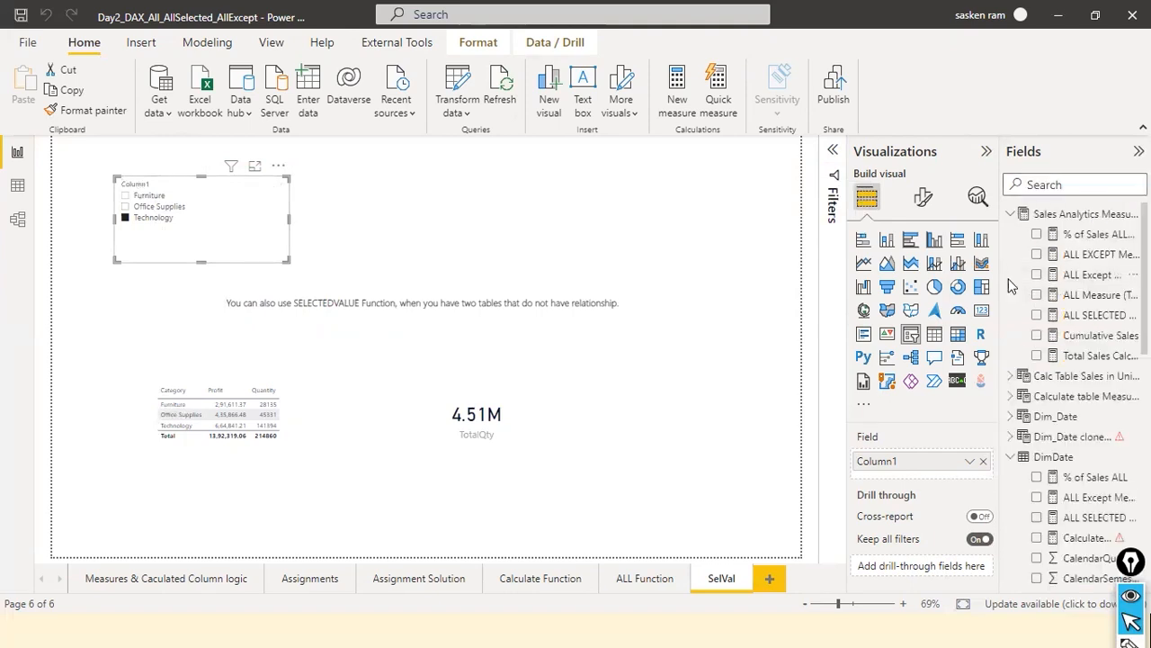
{"action": "scroll", "coordinate": [1088, 360], "scroll_direction": "down", "scroll_amount": 5}
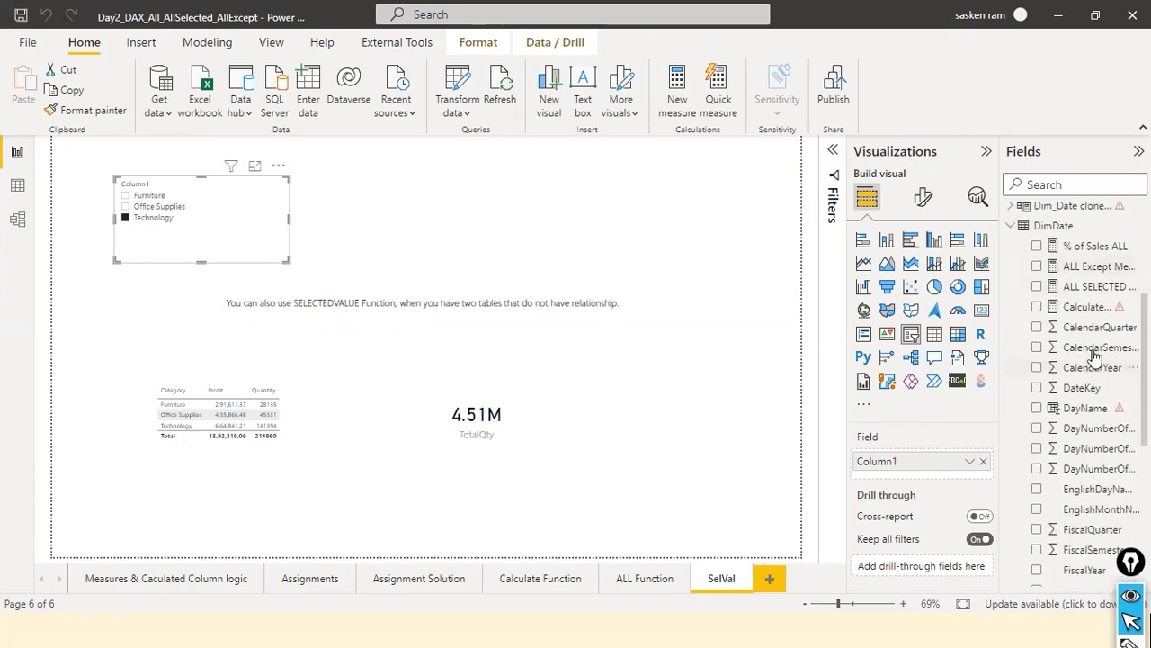
{"action": "scroll", "coordinate": [1088, 360], "scroll_direction": "up", "scroll_amount": 3}
{"action": "left_click", "coordinate": [1011, 341]}
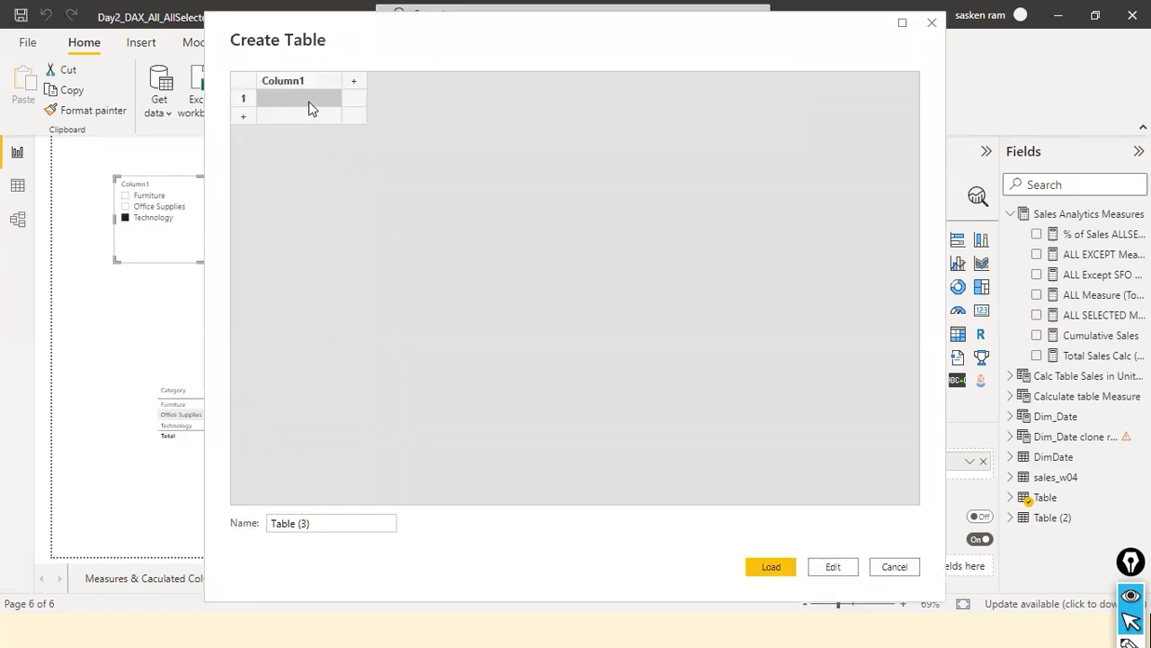
- Create another manually entered table with the Column1 rows Furnitre, Office suppl and Tech
{"action": "left_click", "coordinate": [309, 102]}
{"action": "type", "text": "Furnitre"}
{"action": "left_click", "coordinate": [291, 116]}
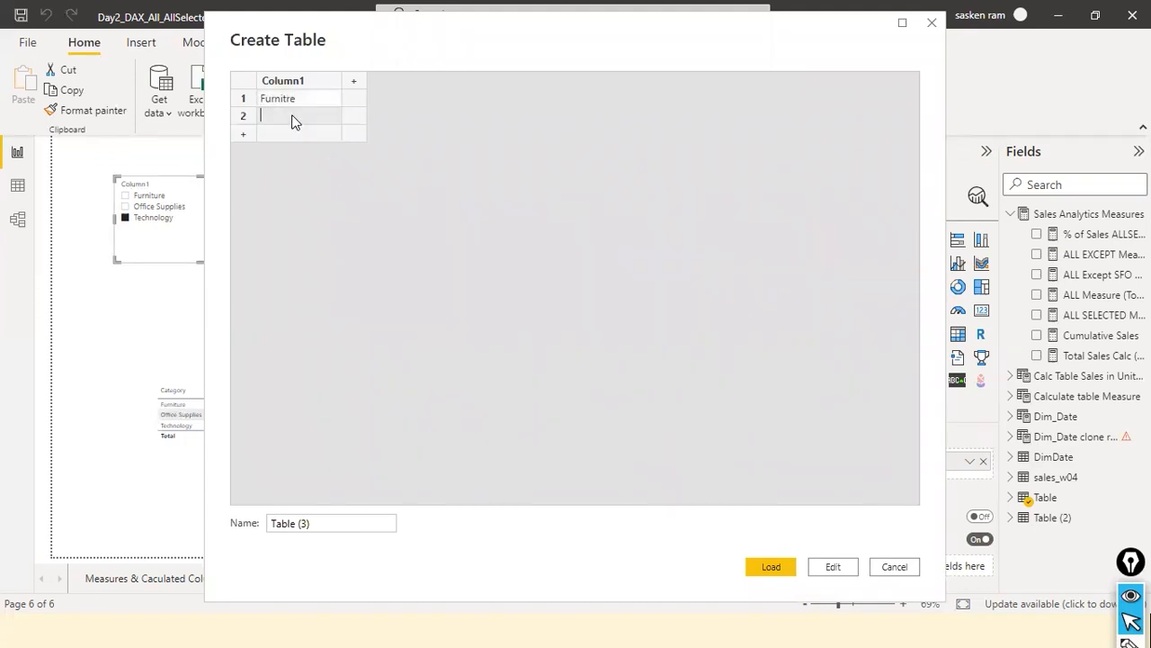
{"action": "type", "text": "Office Suppl"}
{"action": "left_click", "coordinate": [284, 133]}
{"action": "type", "text": "T"}
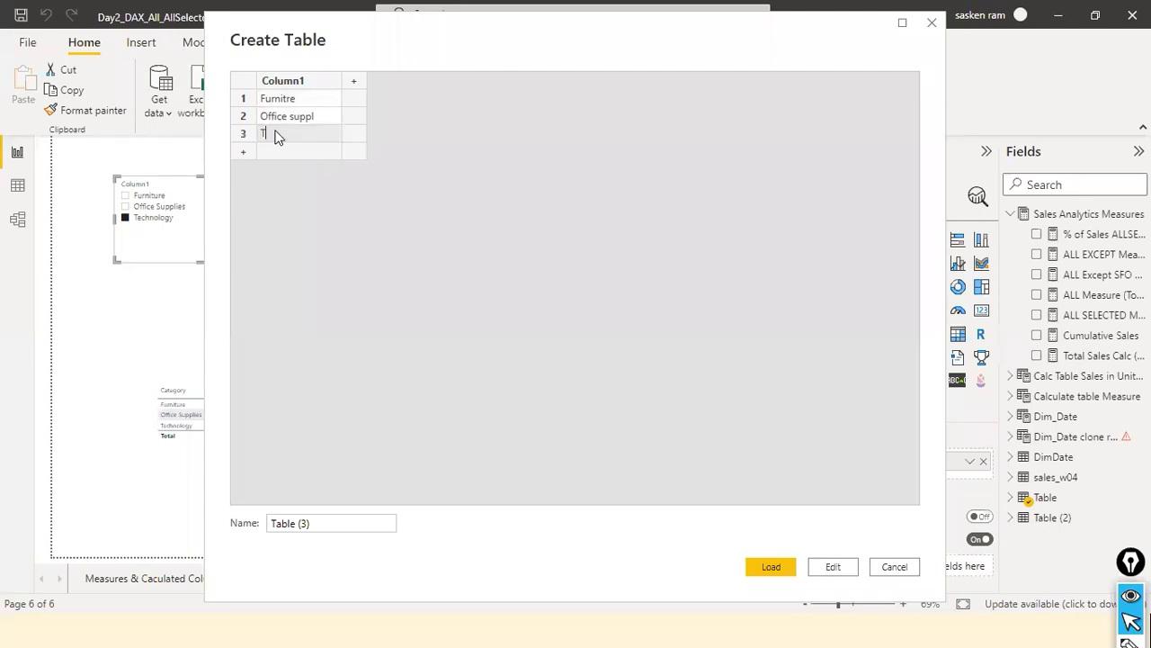
{"action": "type", "text": "ech"}
- Name the new table "dummy table" and load it into the model
{"action": "left_click_drag", "start_coordinate": [311, 522], "coordinate": [218, 531]}
{"action": "type", "text": "dummy tabe"}
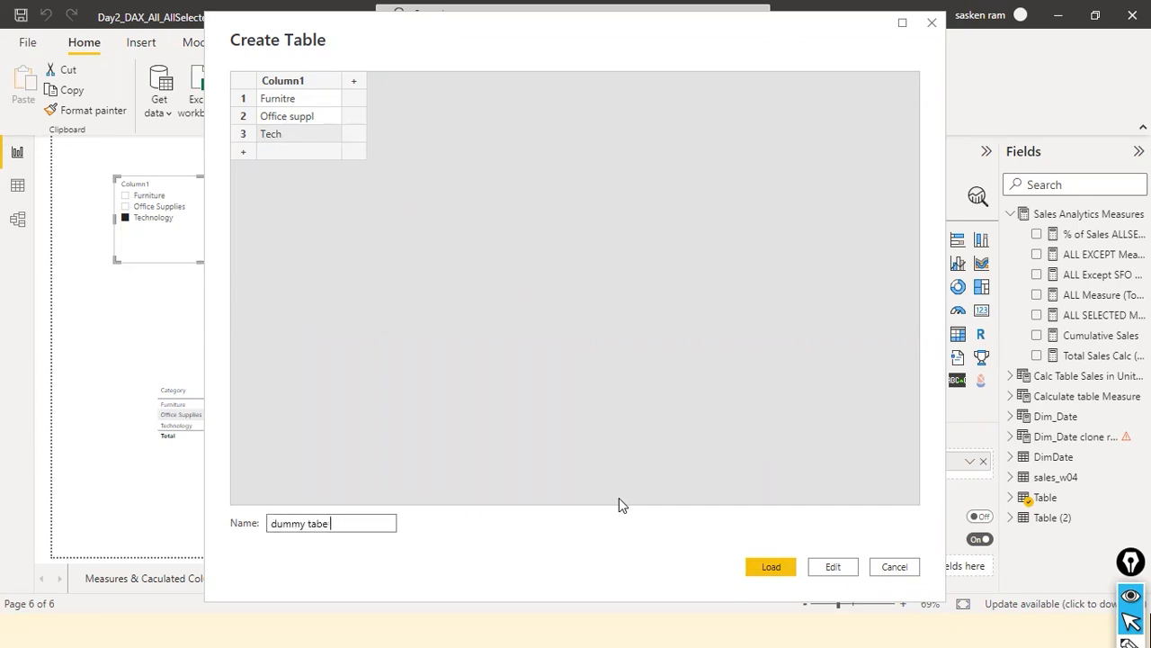
{"action": "key", "text": "BackSpace"}
{"action": "type", "text": "le"}
{"action": "left_click", "coordinate": [769, 567]}
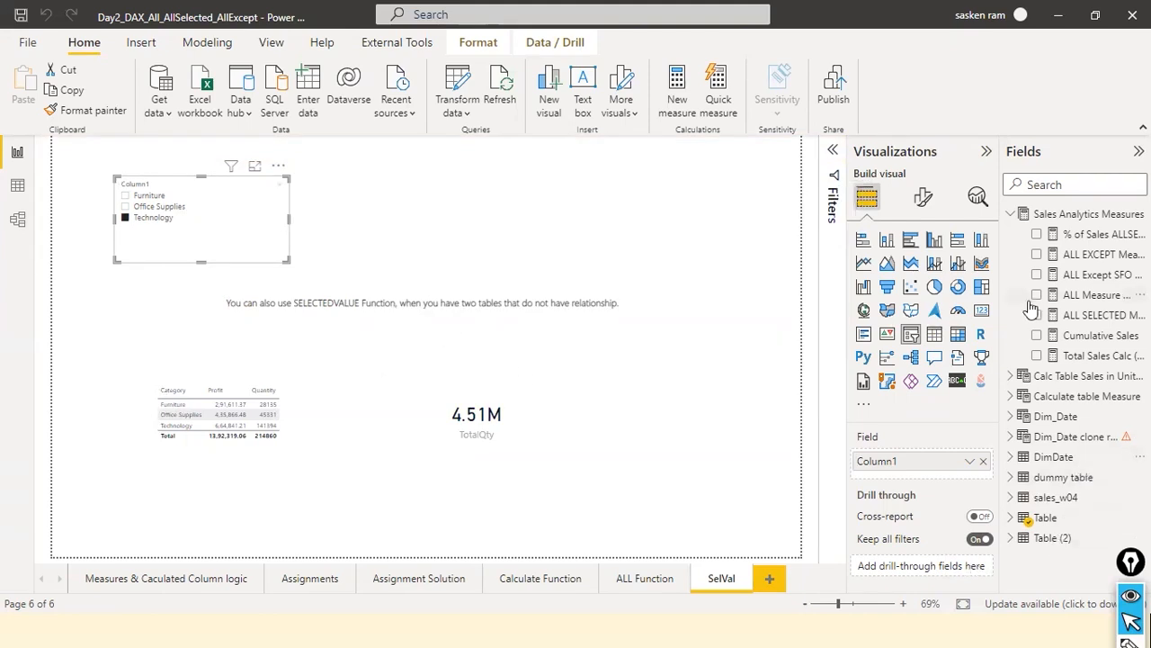
- Add a slicer beside the existing one, narrow it, and fill it with Column1 from the dummy table
{"action": "left_click", "coordinate": [1011, 216]}
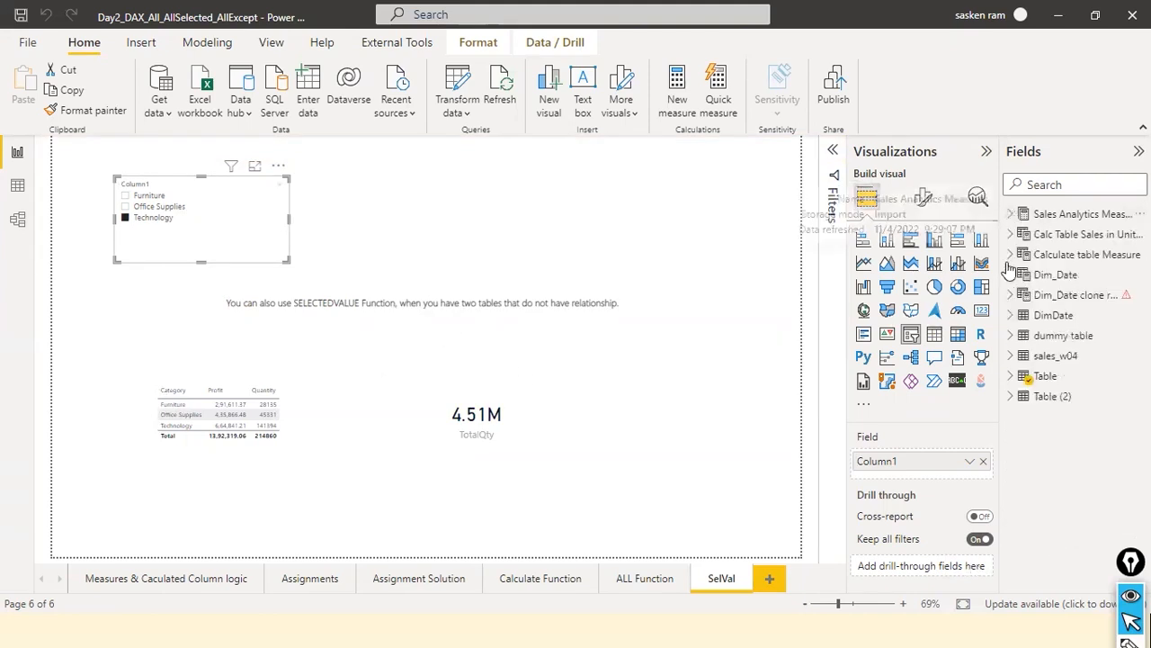
{"action": "left_click", "coordinate": [1010, 336]}
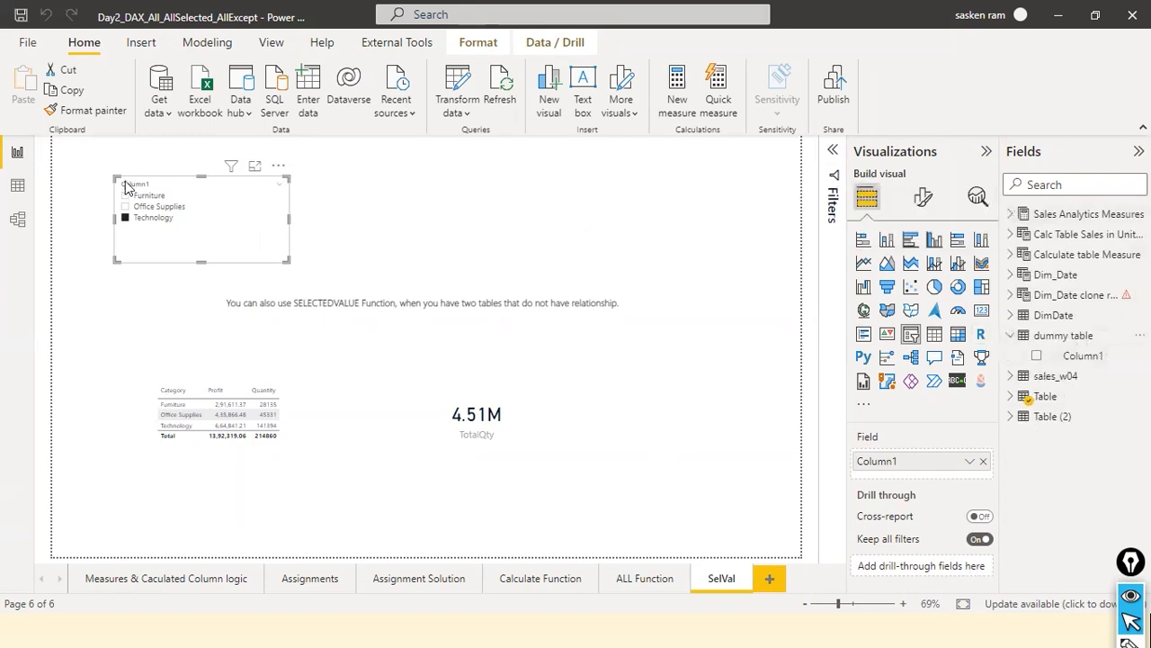
{"action": "left_click", "coordinate": [479, 234]}
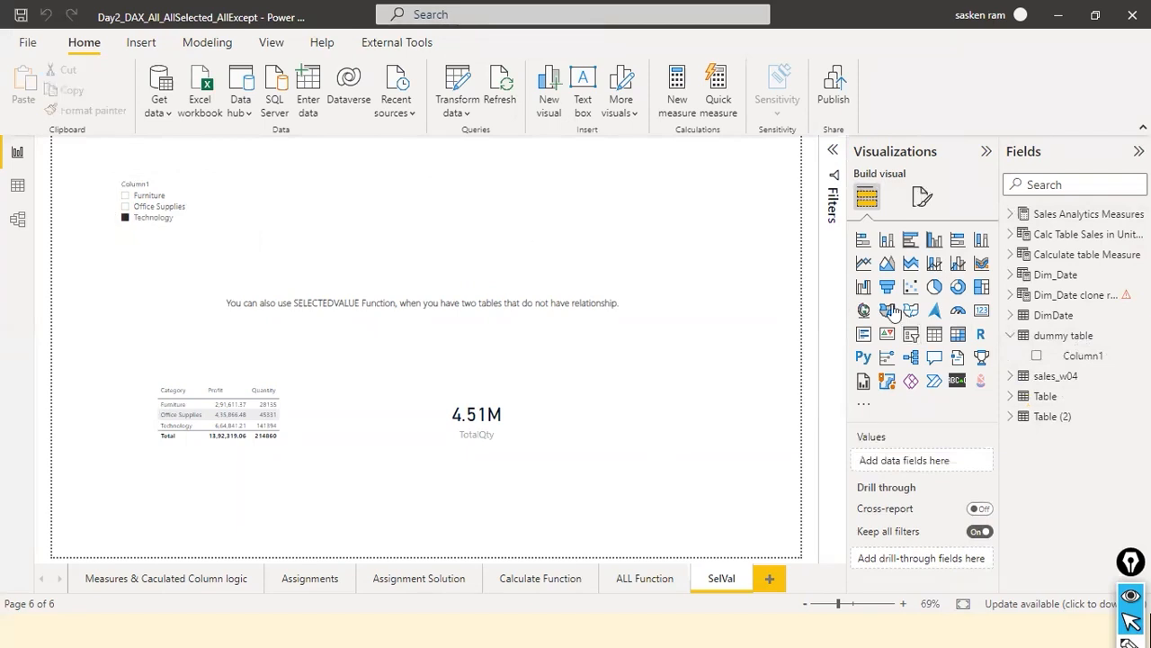
{"action": "left_click", "coordinate": [910, 337]}
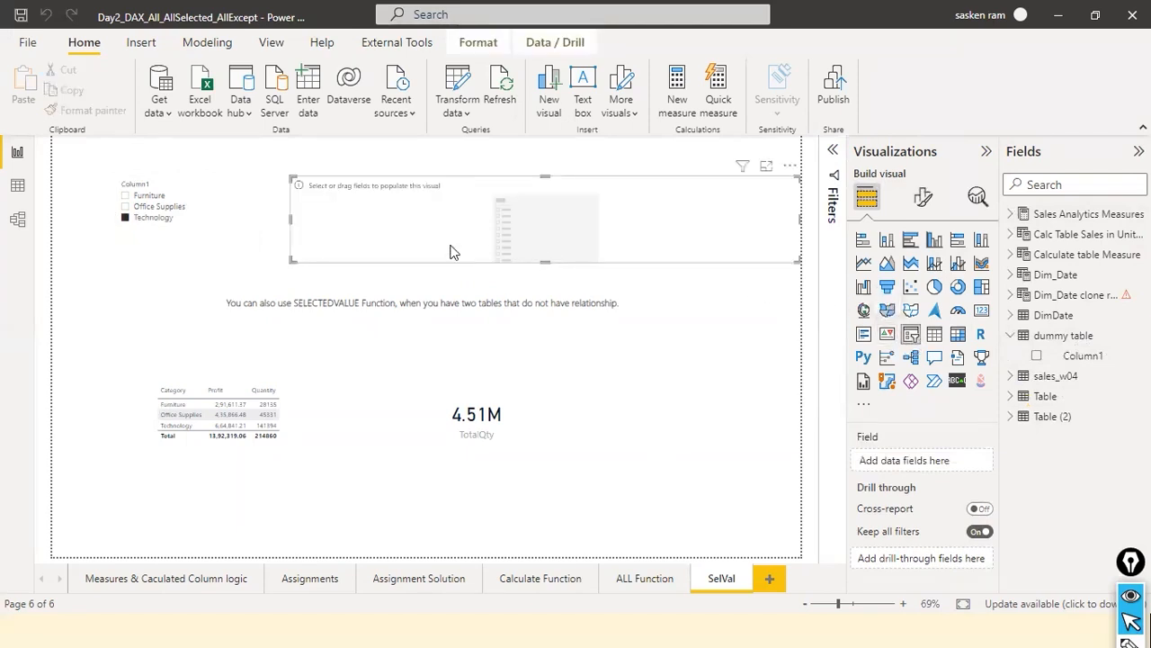
{"action": "left_click_drag", "start_coordinate": [801, 219], "coordinate": [587, 219]}
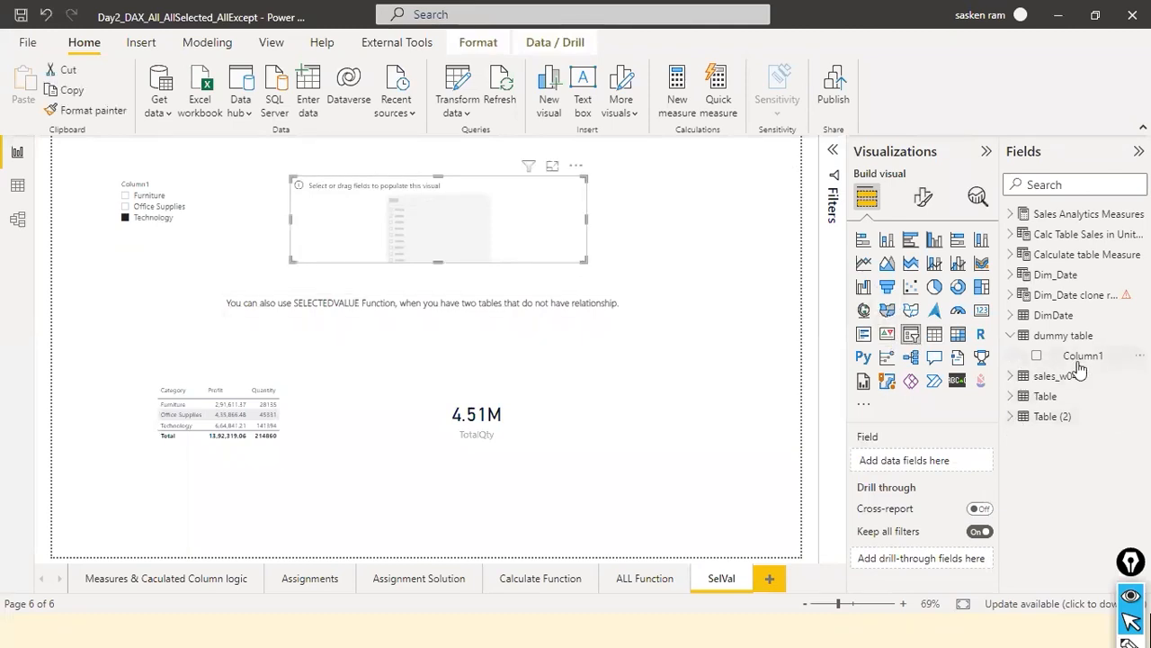
{"action": "left_click_drag", "start_coordinate": [1084, 357], "coordinate": [433, 211]}
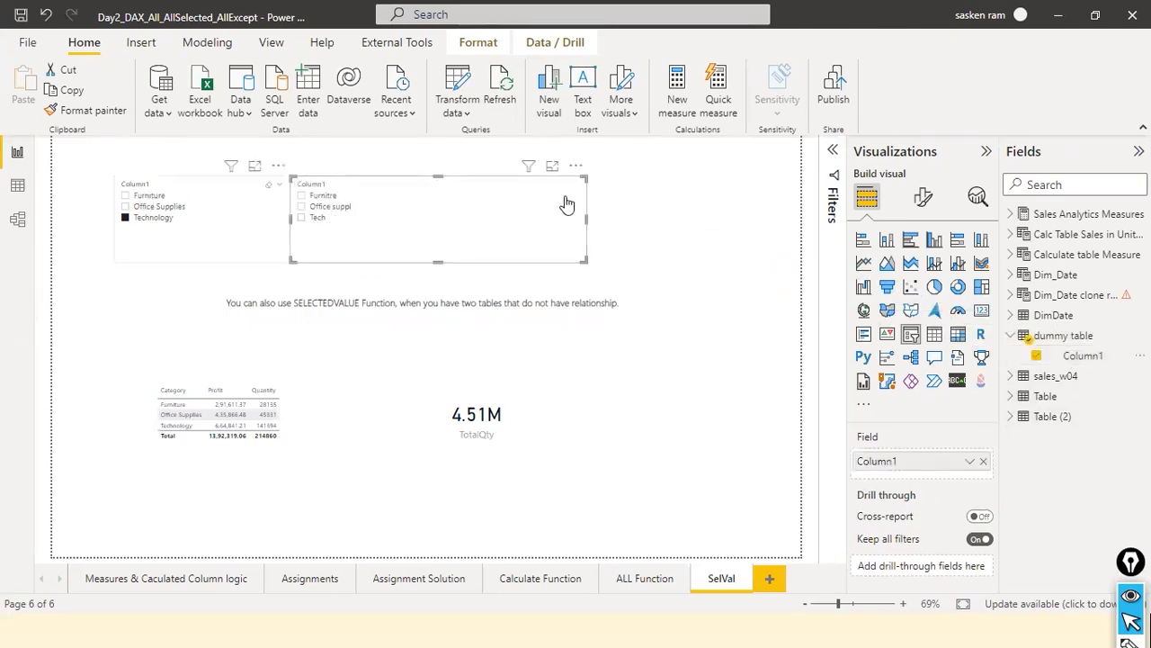
- Remove the dummy table's slicer from the report page
{"action": "left_click", "coordinate": [576, 164]}
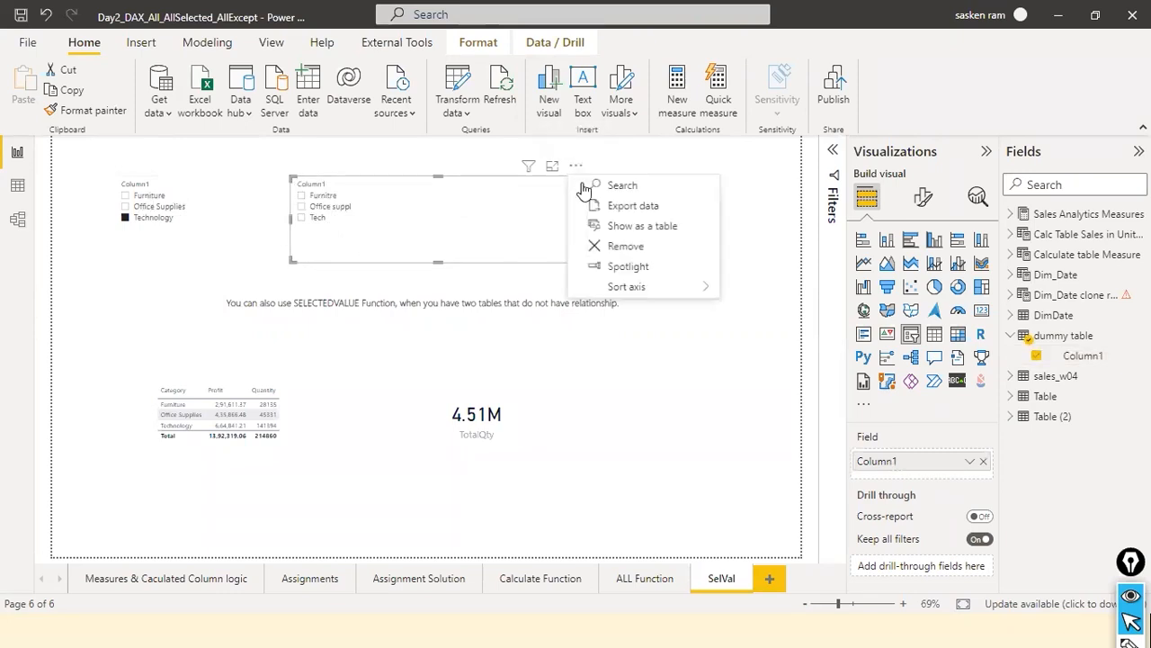
{"action": "left_click", "coordinate": [600, 248]}
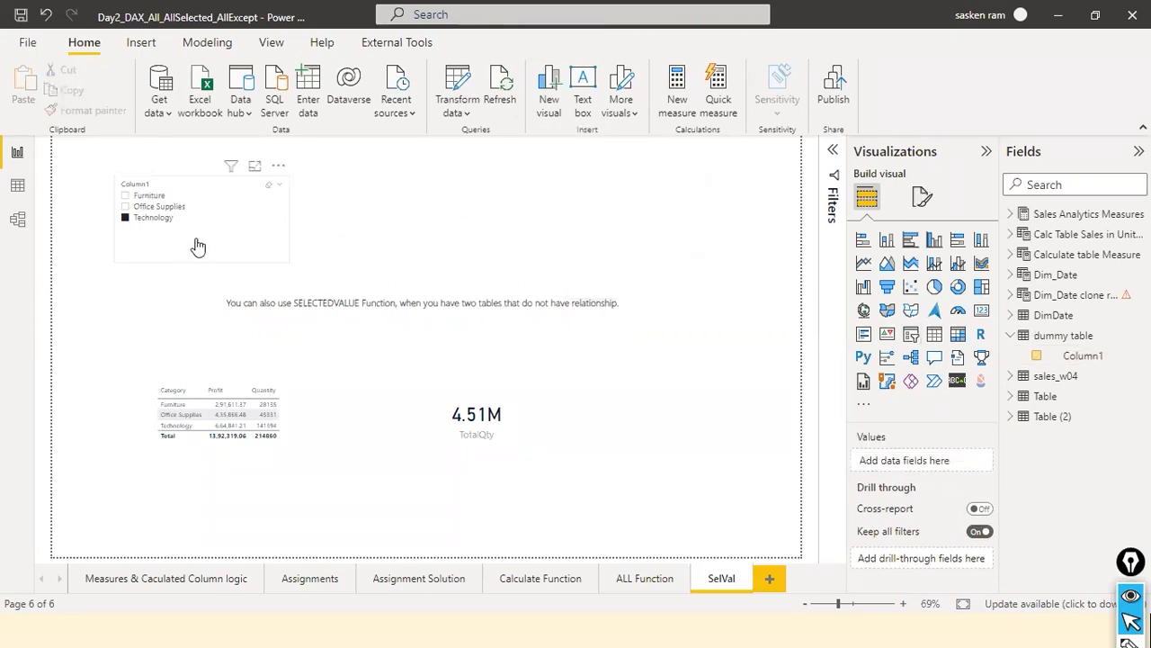
- Shrink the original Column1 slicer to fit its list and clear its selection
{"action": "left_click", "coordinate": [230, 260]}
{"action": "left_click_drag", "start_coordinate": [287, 260], "coordinate": [245, 236]}
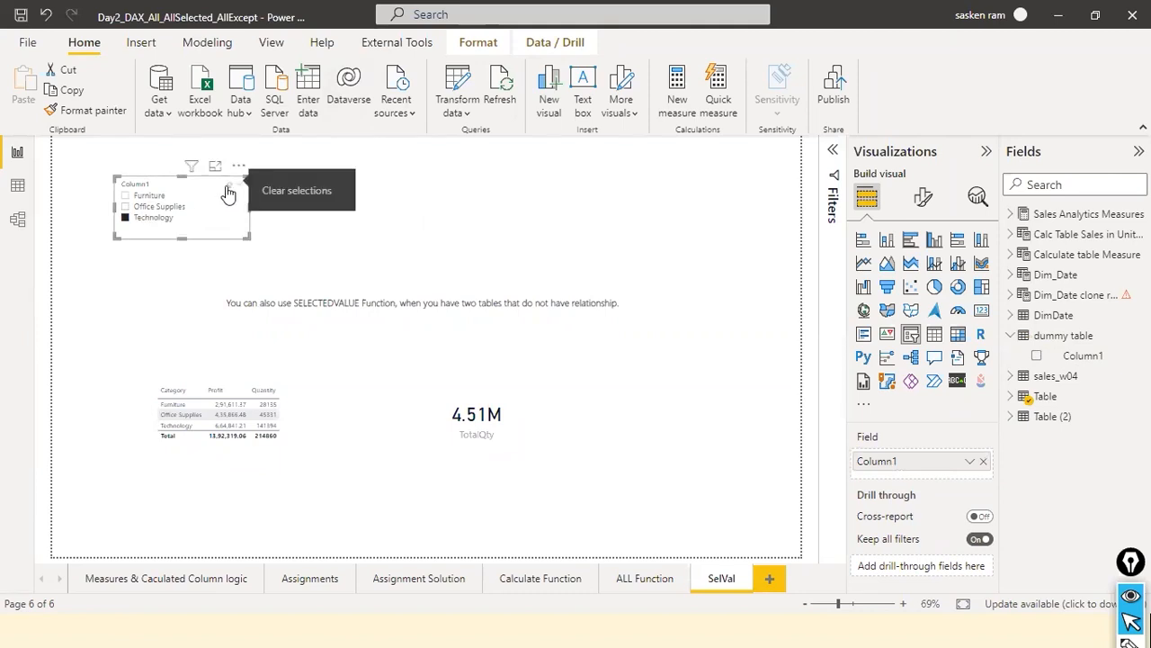
{"action": "left_click", "coordinate": [228, 193]}
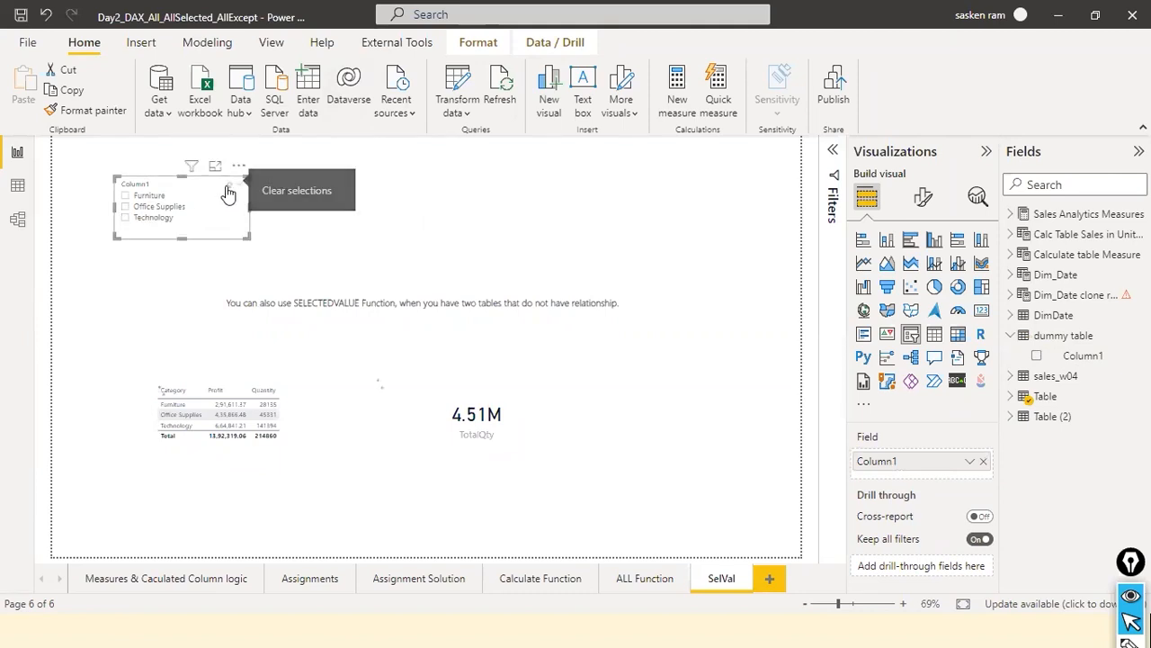
- Select the TotalQty card and open the formula of the TotalQty measure in the sales_w04 table
{"action": "left_click", "coordinate": [525, 440]}
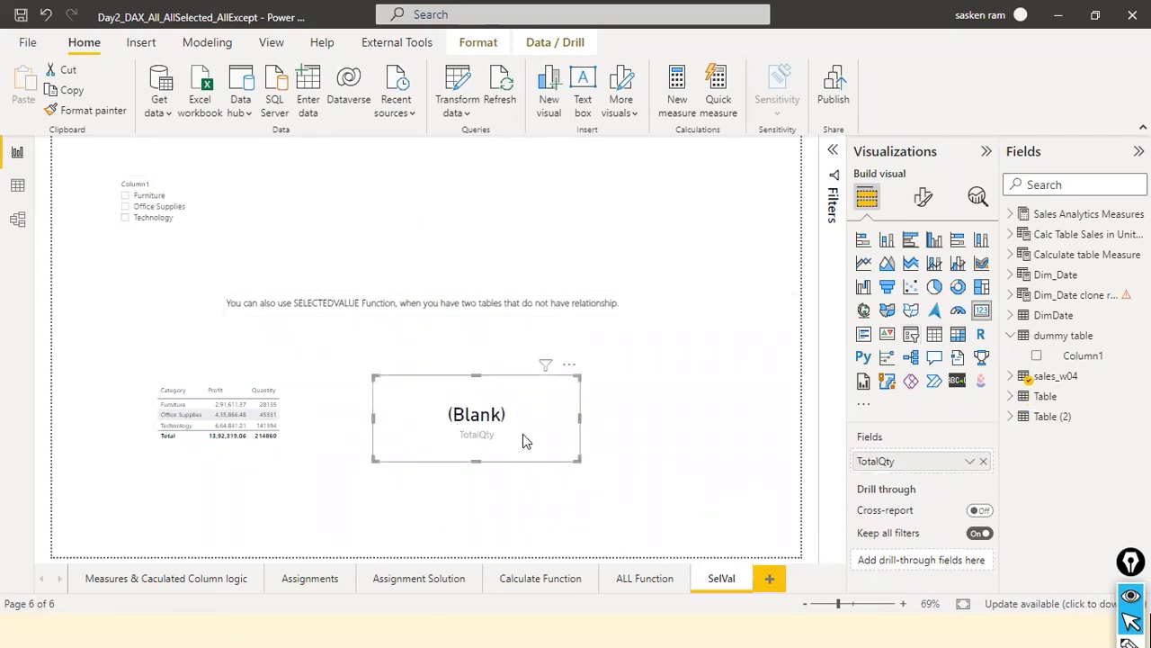
{"action": "left_click", "coordinate": [1010, 376]}
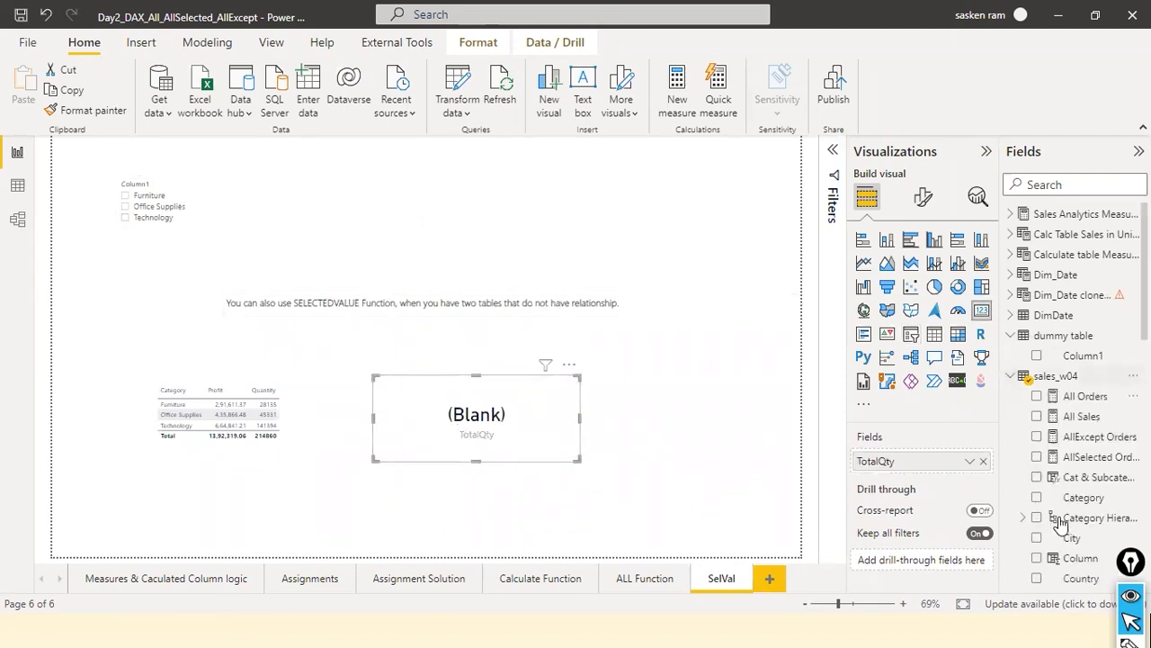
{"action": "scroll", "coordinate": [1066, 513], "scroll_direction": "down", "scroll_amount": 5}
{"action": "scroll", "coordinate": [1097, 511], "scroll_direction": "down", "scroll_amount": 5}
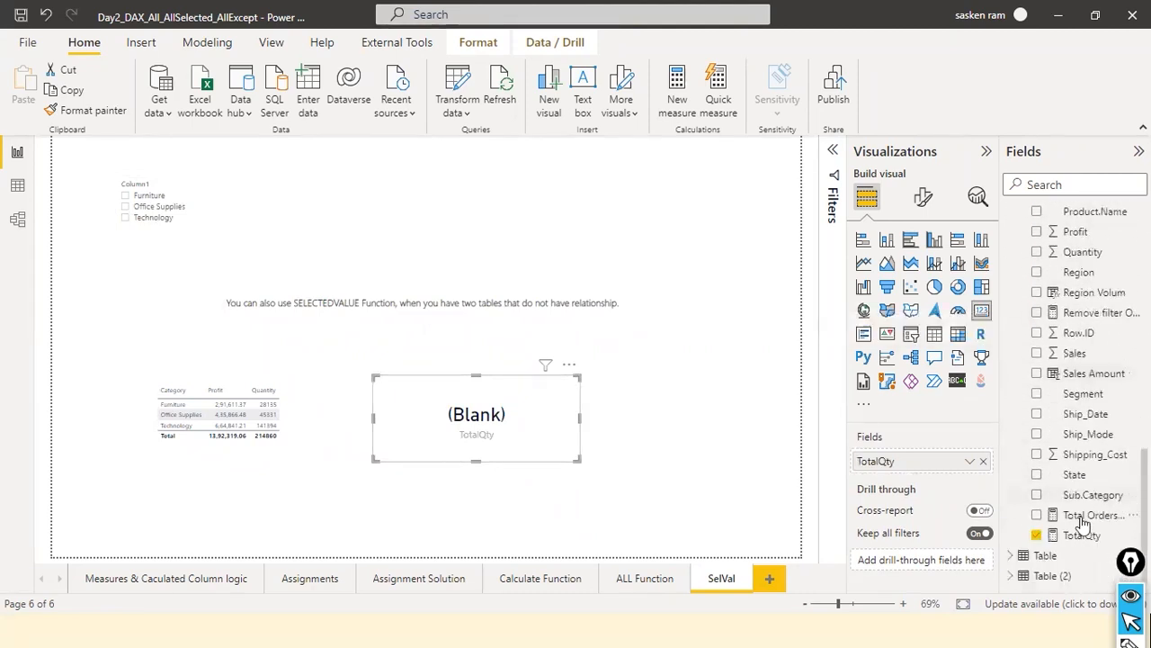
{"action": "left_click", "coordinate": [1079, 534]}
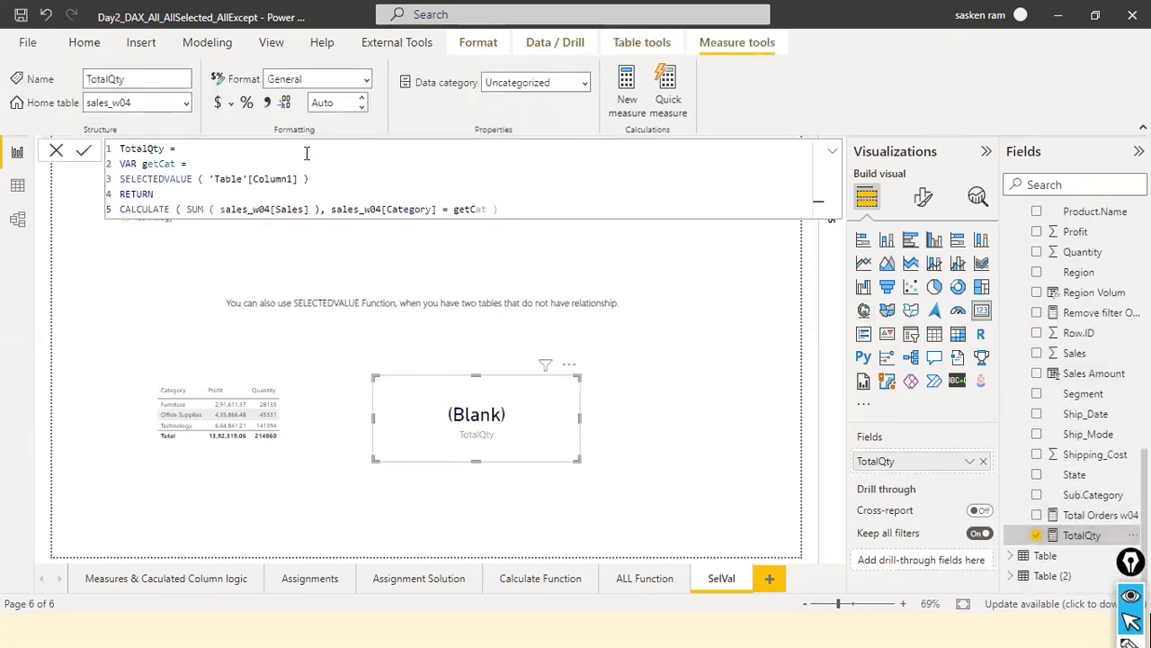
- Examine the TotalQty formula, covering the measure name, the getCat variable and the SELECTEDVALUE function
{"action": "left_click_drag", "start_coordinate": [136, 166], "coordinate": [90, 169]}
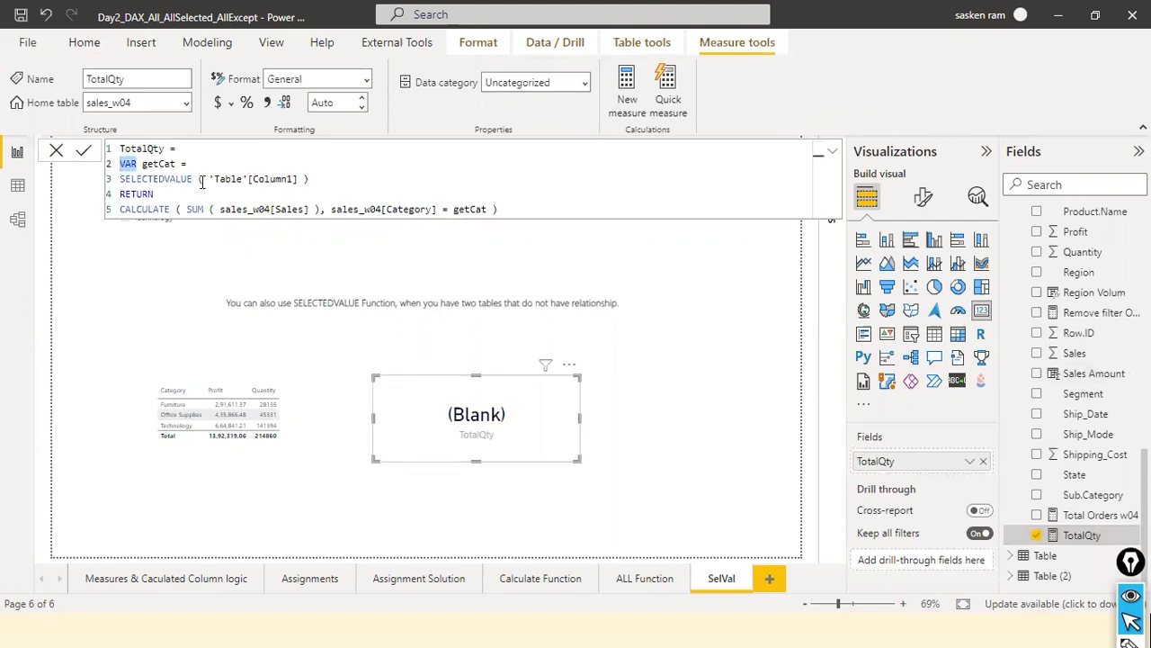
{"action": "left_click", "coordinate": [144, 148]}
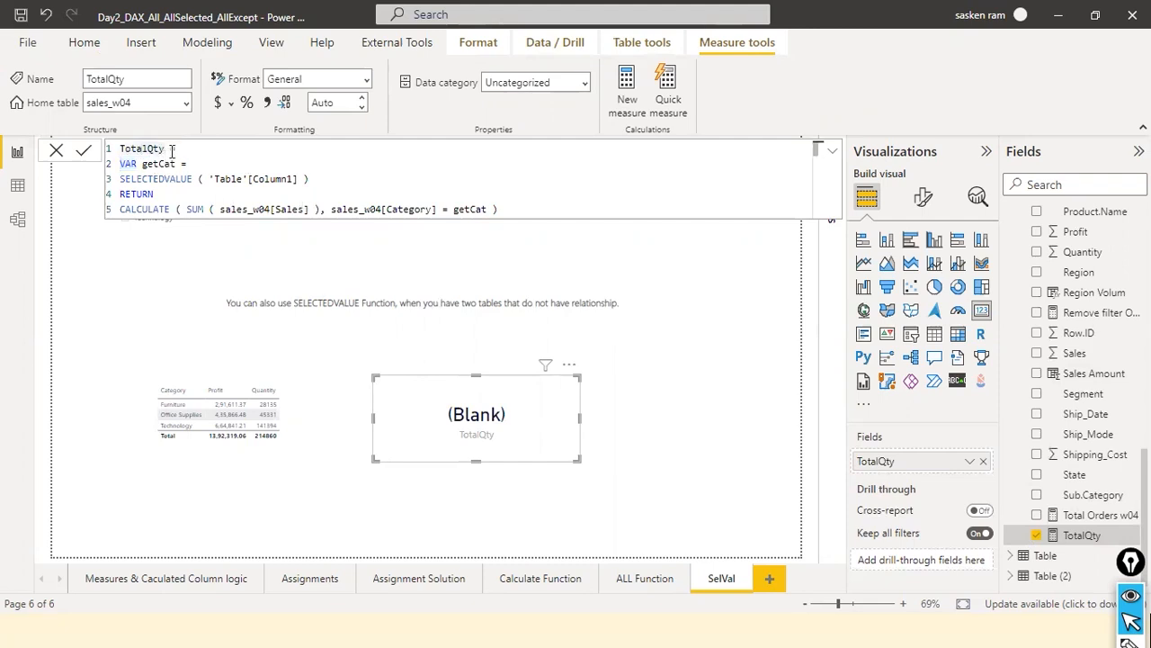
{"action": "double_click", "coordinate": [159, 148]}
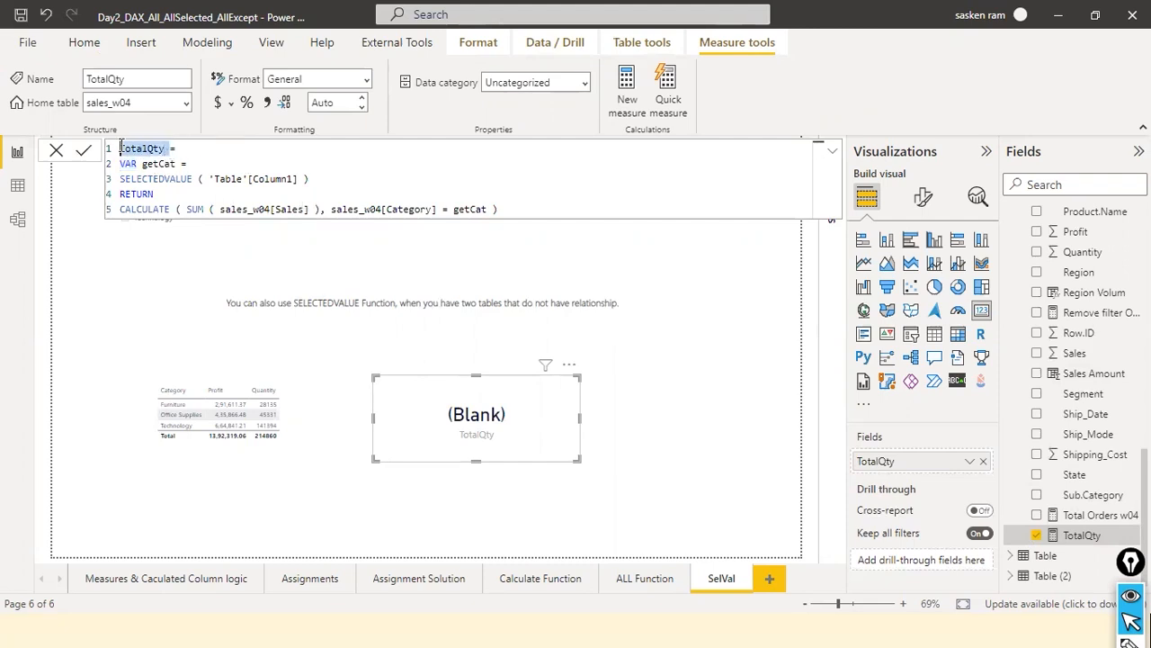
{"action": "left_click", "coordinate": [180, 148]}
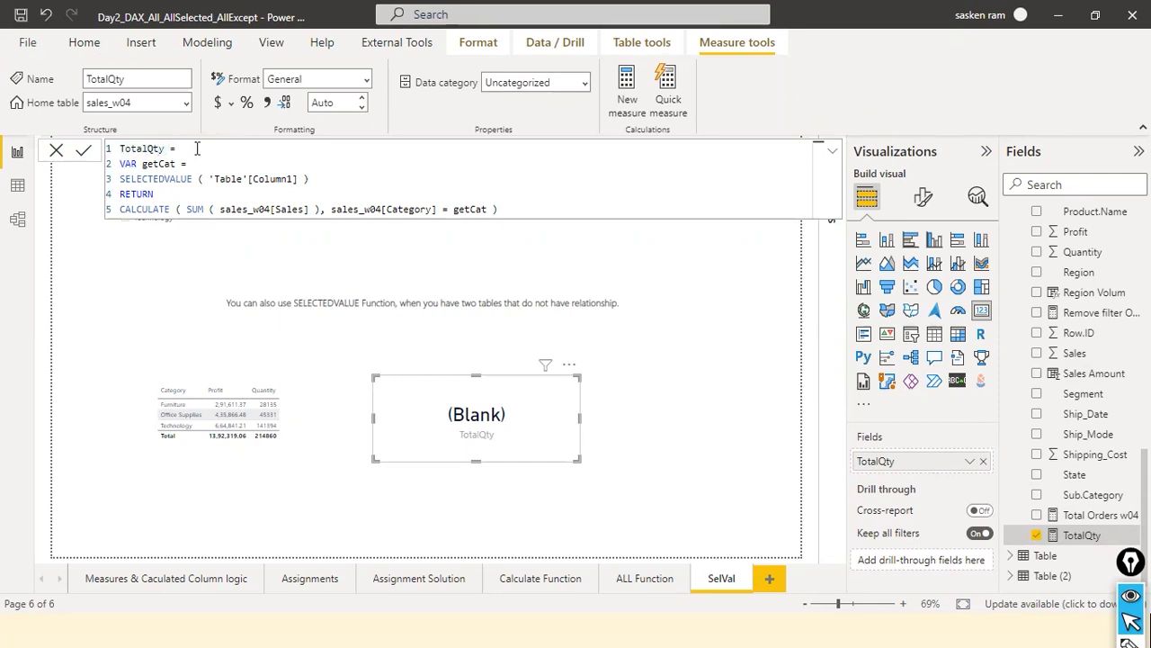
{"action": "left_click_drag", "start_coordinate": [147, 149], "coordinate": [164, 149]}
{"action": "left_click", "coordinate": [214, 153]}
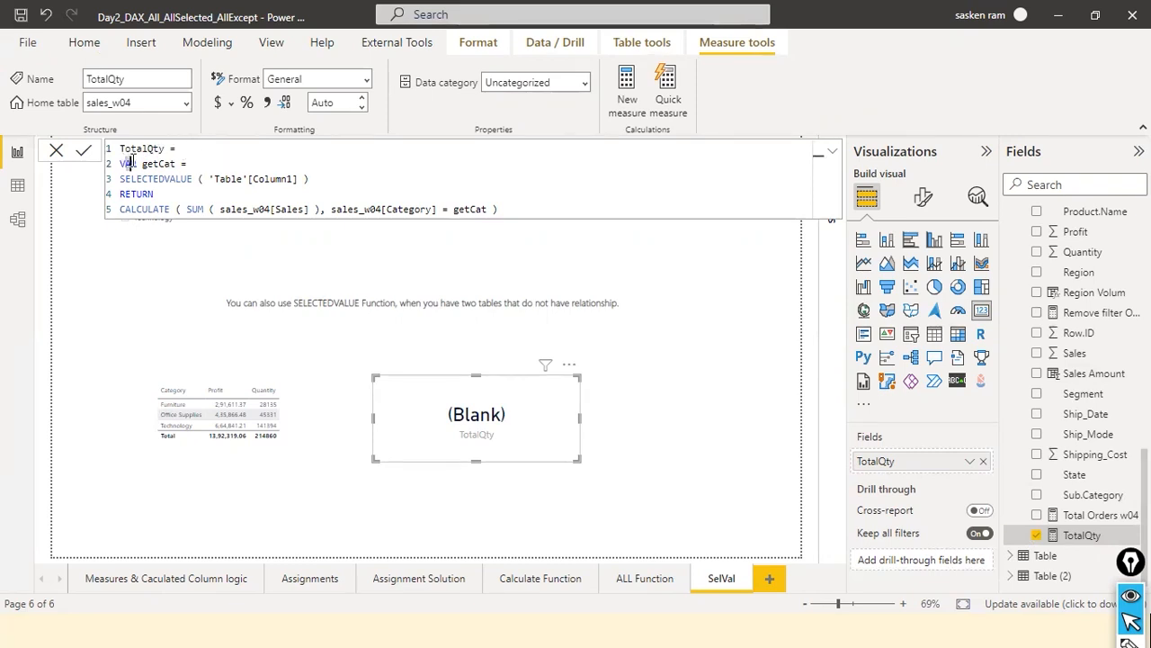
{"action": "double_click", "coordinate": [176, 165]}
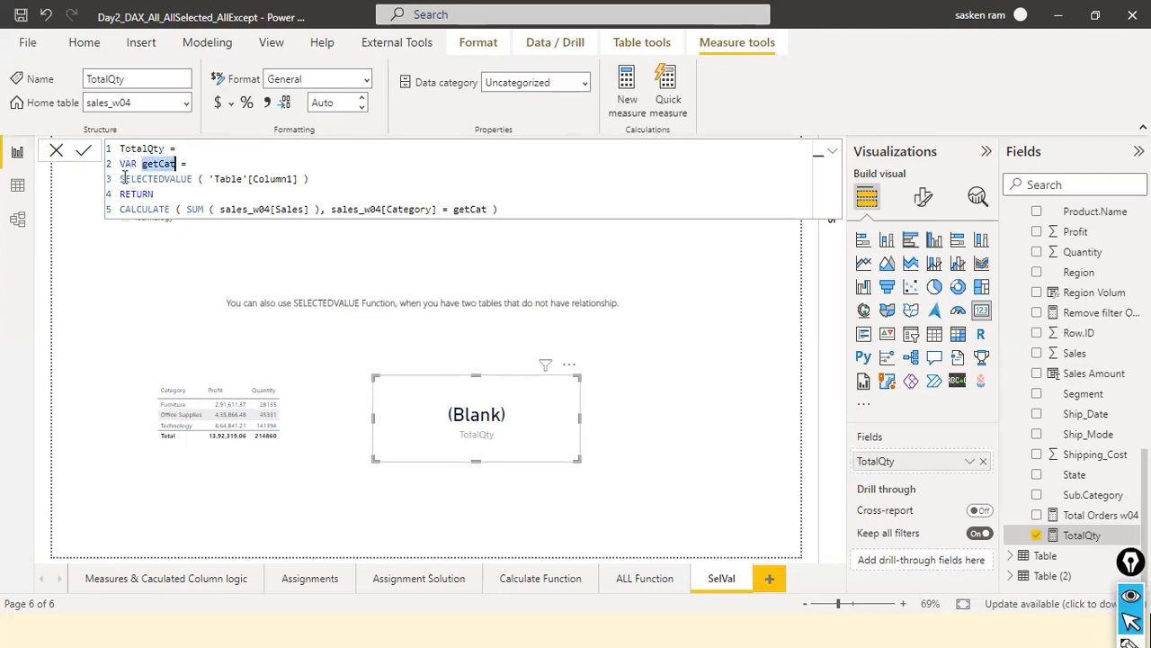
{"action": "left_click_drag", "start_coordinate": [121, 179], "coordinate": [202, 178]}
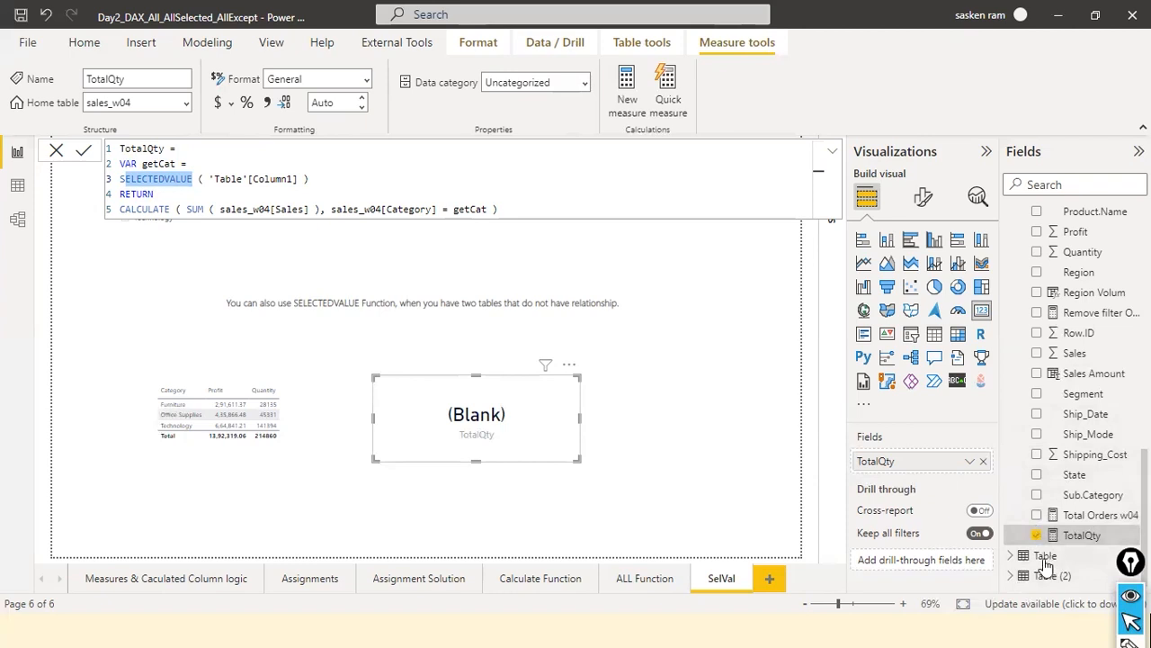
- Close the TotalQty formula and pick Technology in the Column1 slicer to test the card
{"action": "mouse_move", "coordinate": [1045, 565]}
{"action": "mouse_move", "coordinate": [295, 183]}
{"action": "left_mouse_down"}
{"action": "mouse_move", "coordinate": [863, 401]}
{"action": "mouse_move", "coordinate": [983, 543]}
{"action": "mouse_move", "coordinate": [1011, 557]}
{"action": "left_mouse_up"}
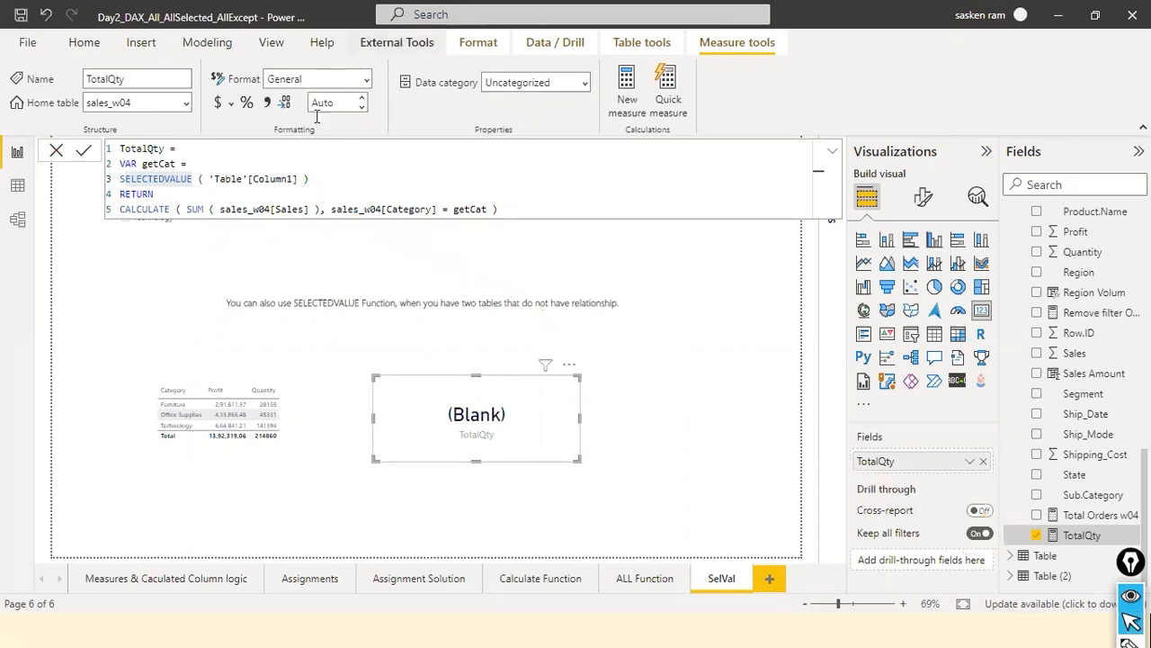
{"action": "left_click", "coordinate": [56, 154]}
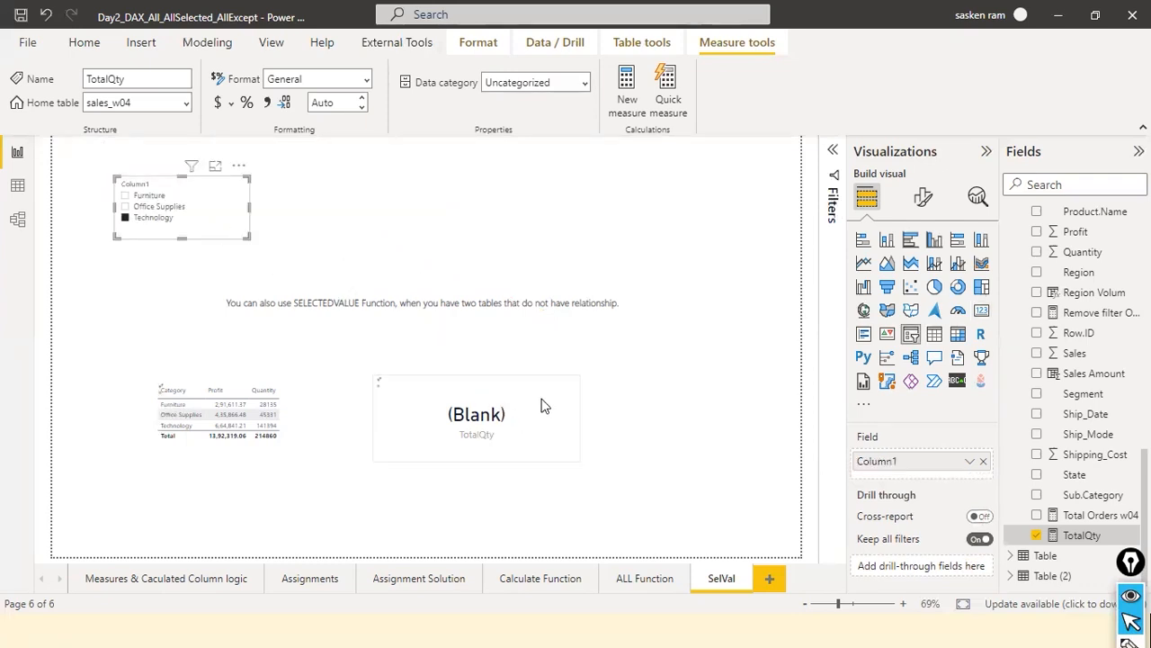
- Remove the TotalQty card and change the TotalQty measure's home table to Sales Analytics Measures
{"action": "left_click", "coordinate": [565, 392]}
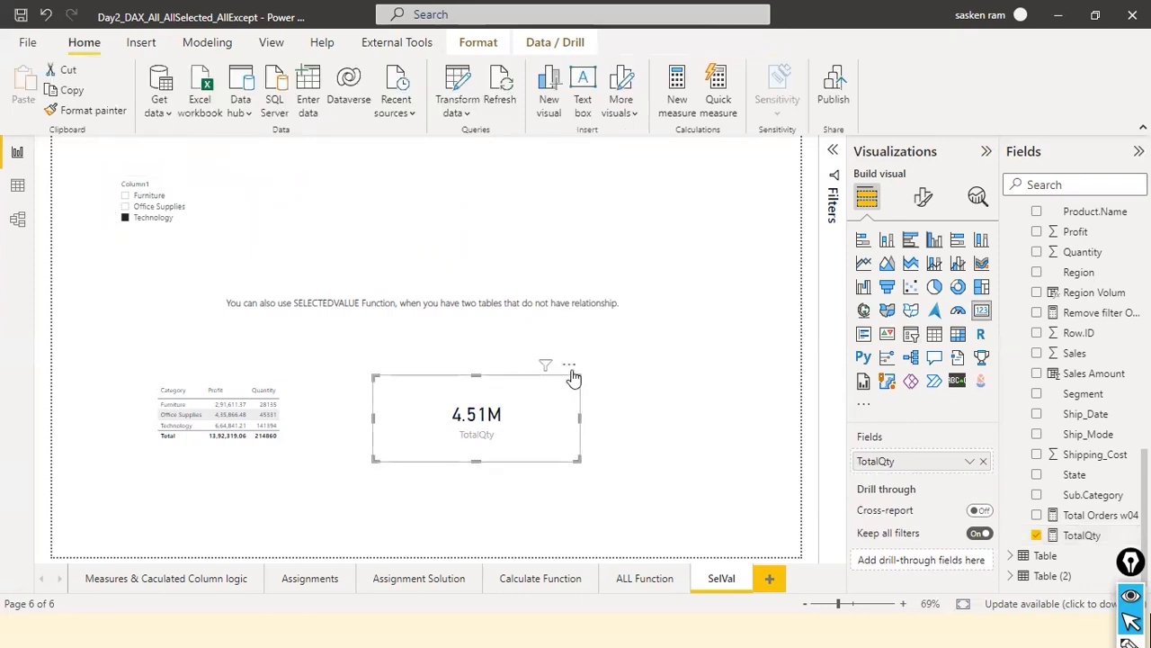
{"action": "left_click", "coordinate": [569, 366]}
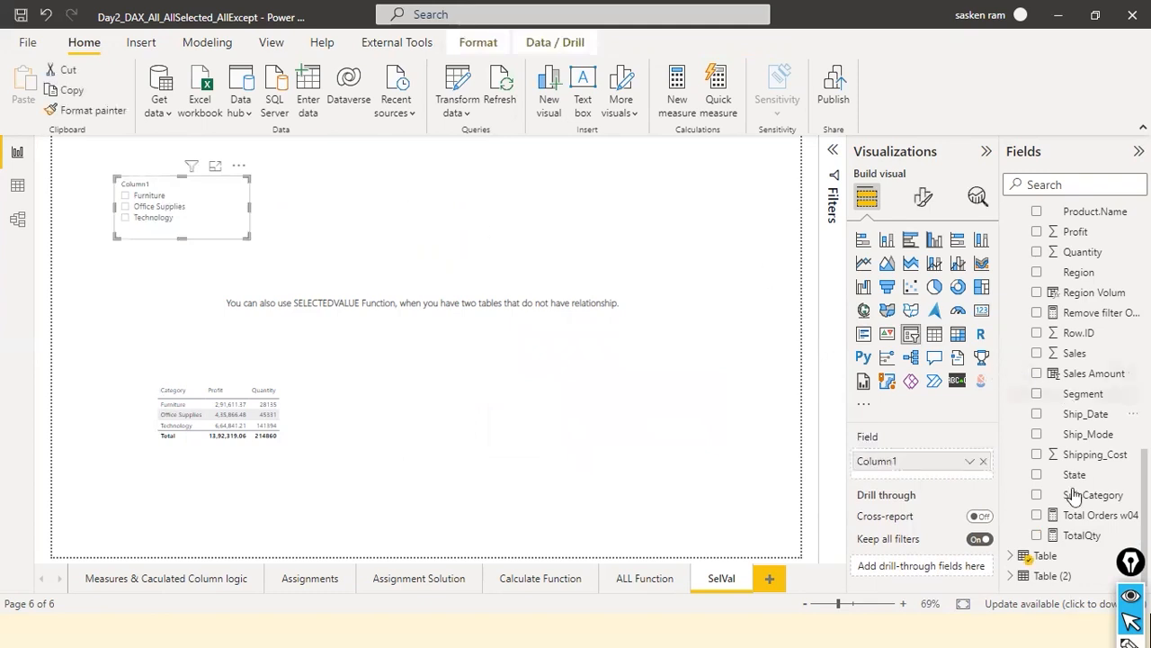
{"action": "left_click", "coordinate": [1070, 540]}
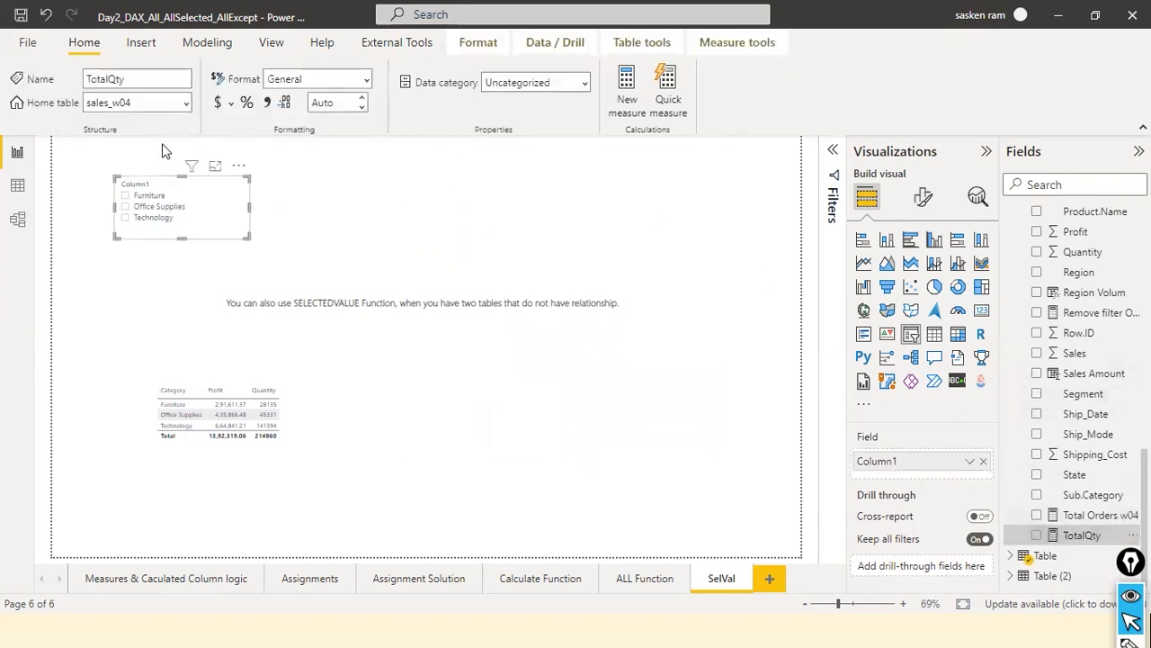
{"action": "left_click", "coordinate": [186, 106]}
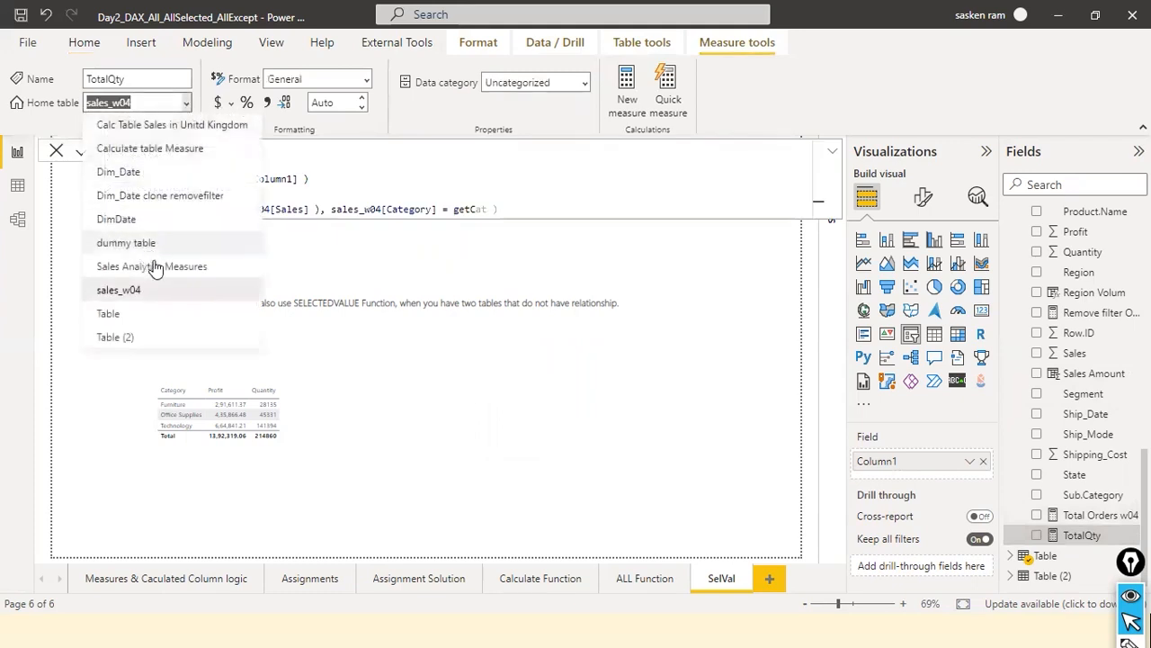
{"action": "left_click", "coordinate": [162, 288]}
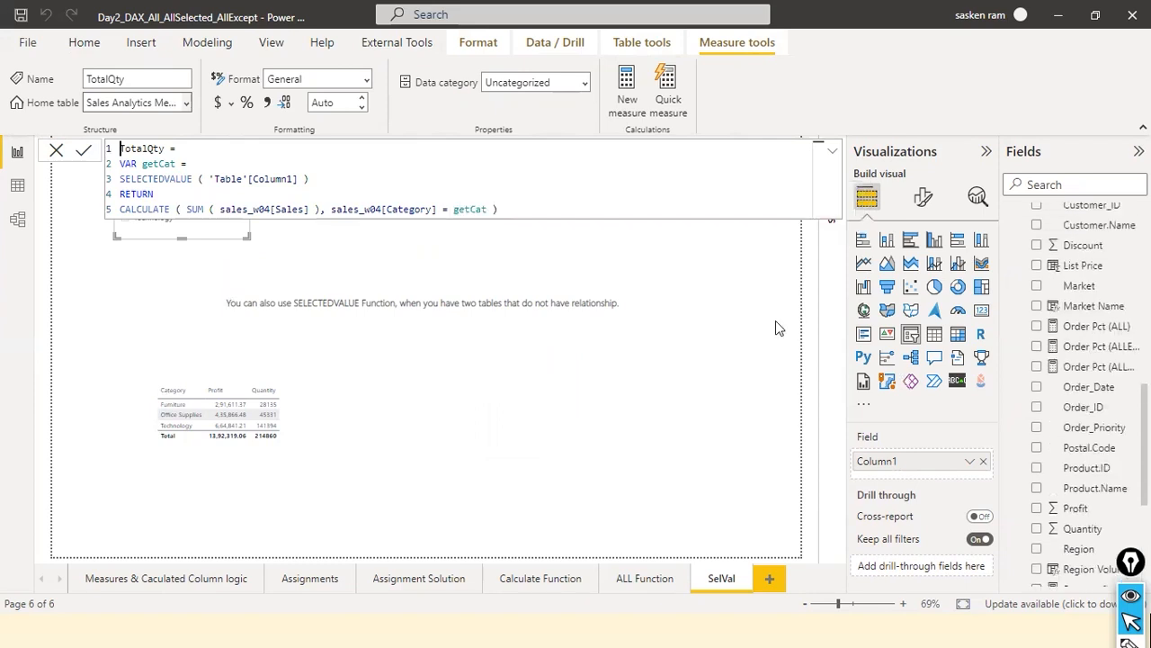
{"action": "scroll", "coordinate": [1109, 281], "scroll_direction": "up", "scroll_amount": 10}
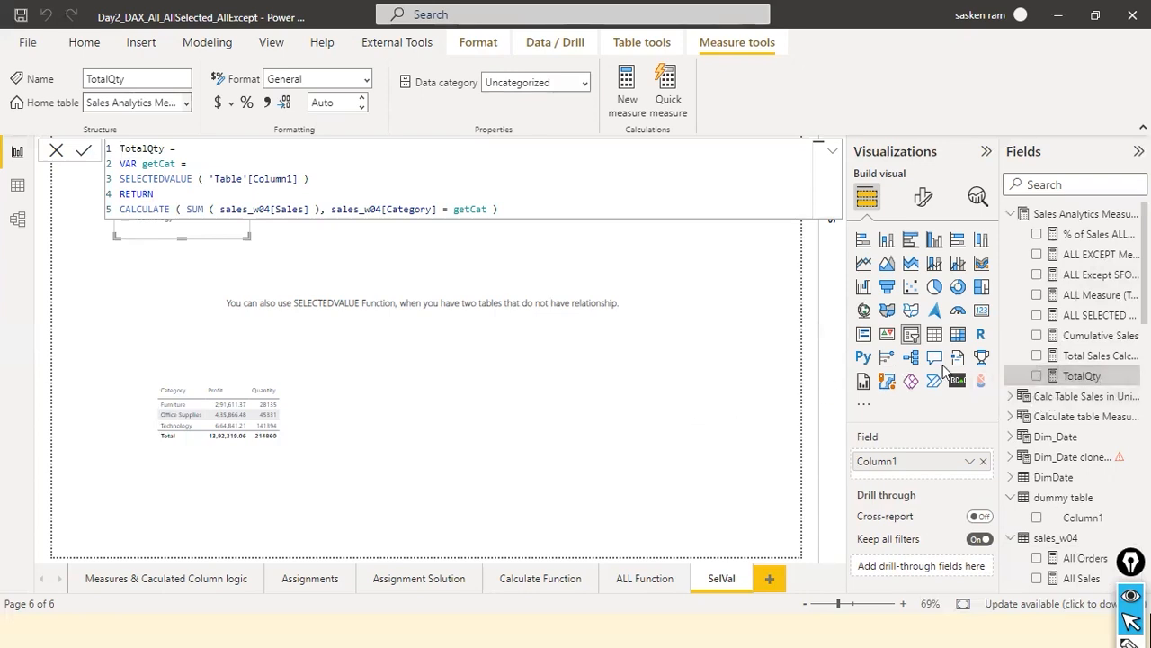
{"action": "left_click", "coordinate": [982, 312]}
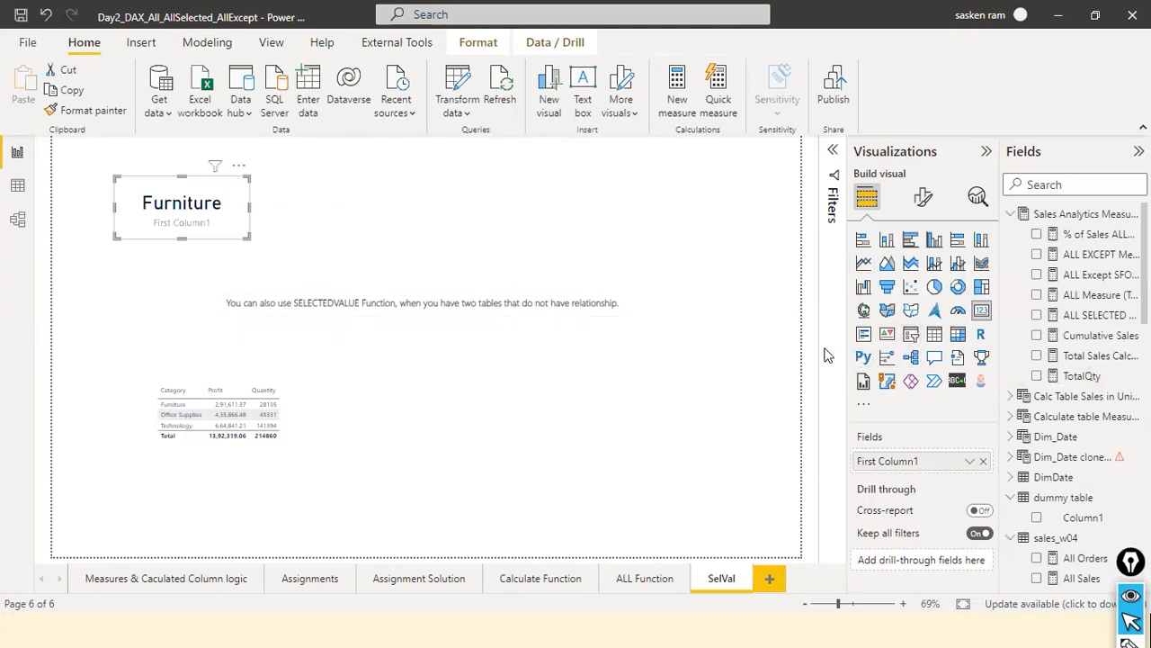
{"action": "key", "text": "ctrl+z"}
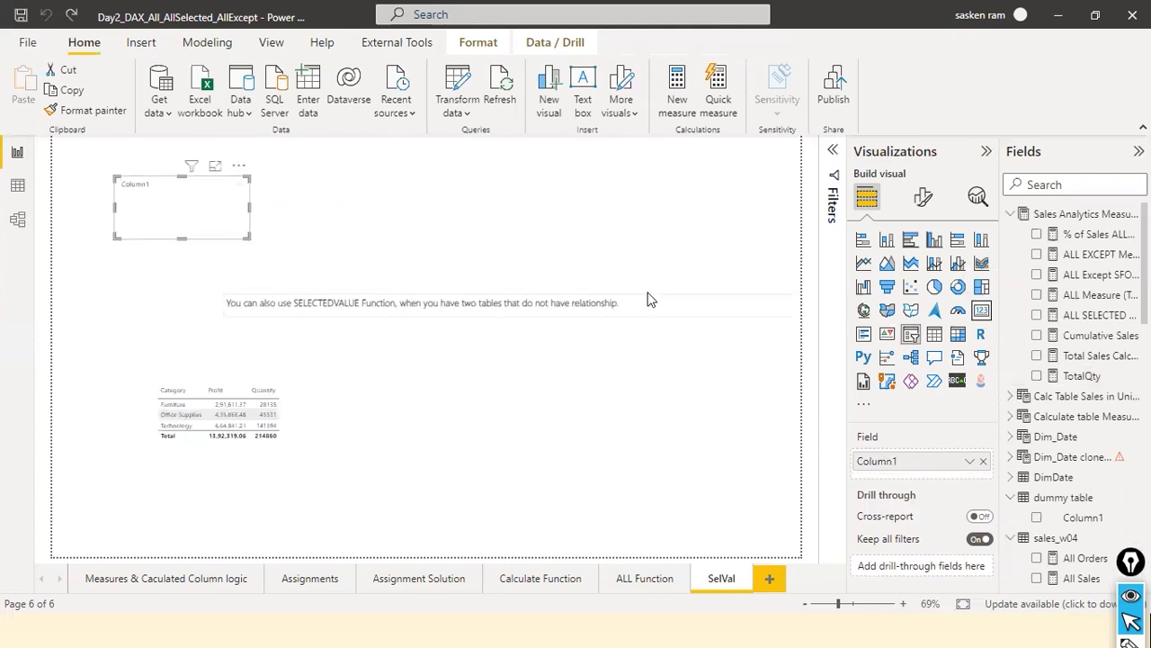
{"action": "left_click", "coordinate": [714, 246]}
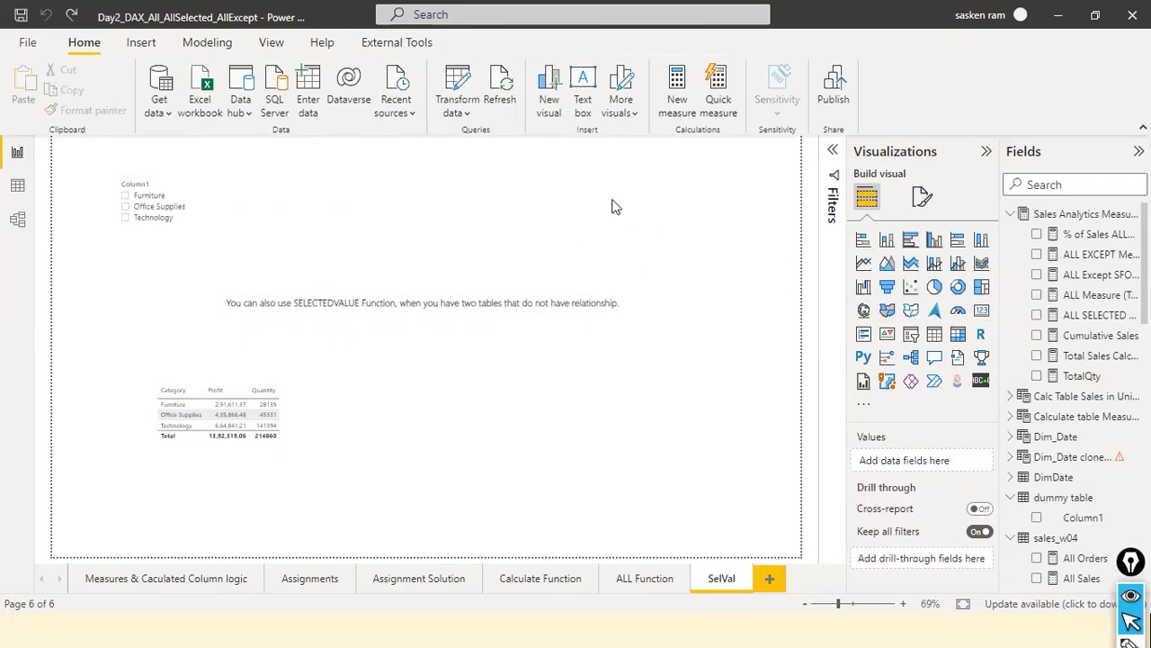
{"action": "left_click", "coordinate": [654, 190]}
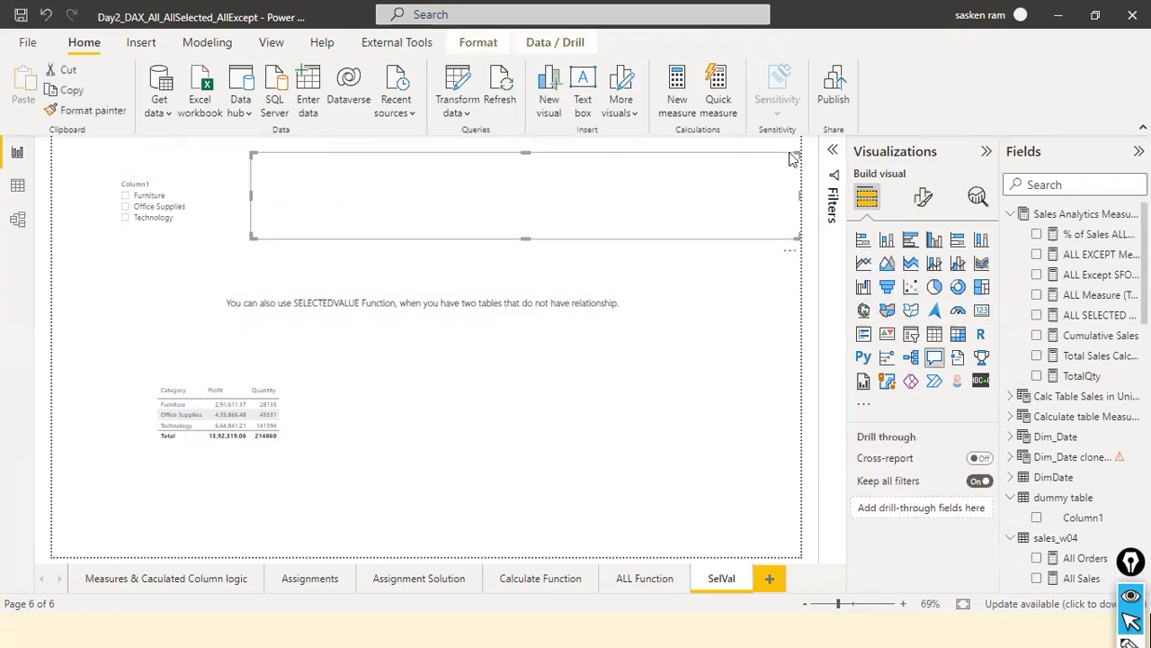
{"action": "left_click_drag", "start_coordinate": [779, 165], "coordinate": [770, 187]}
{"action": "left_click", "coordinate": [776, 180]}
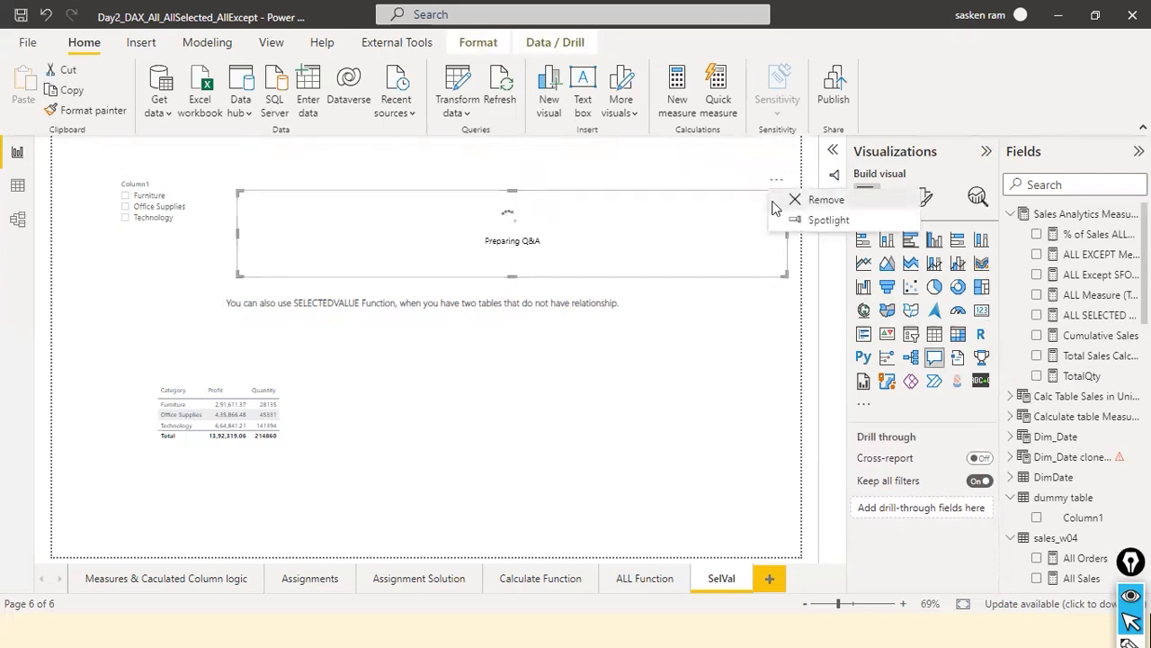
{"action": "left_click", "coordinate": [814, 200]}
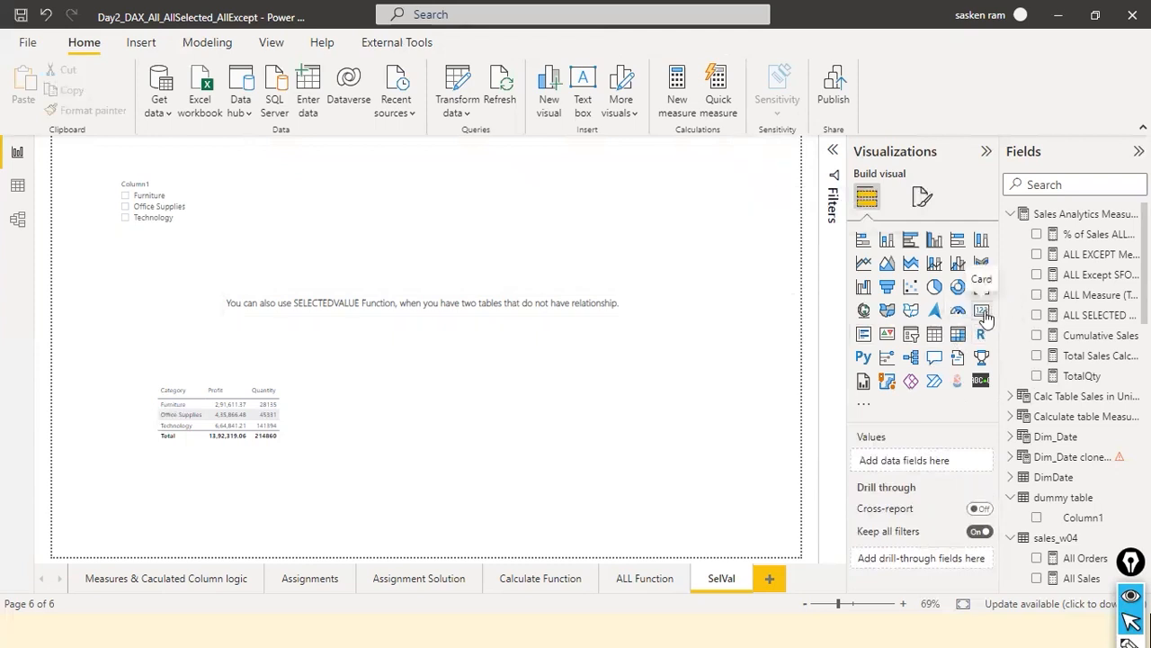
- Add a narrowed card visual beside the category table and fill it with the TotalQty measure
{"action": "left_click", "coordinate": [981, 311]}
{"action": "left_click_drag", "start_coordinate": [440, 212], "coordinate": [460, 418]}
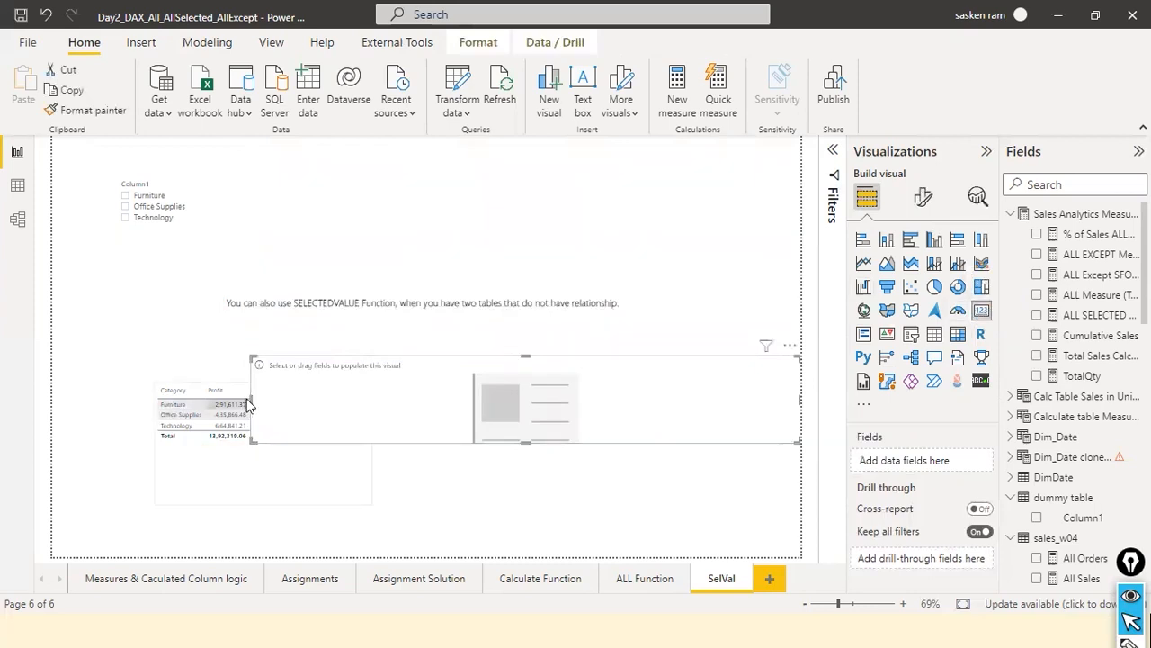
{"action": "left_click_drag", "start_coordinate": [251, 400], "coordinate": [696, 427]}
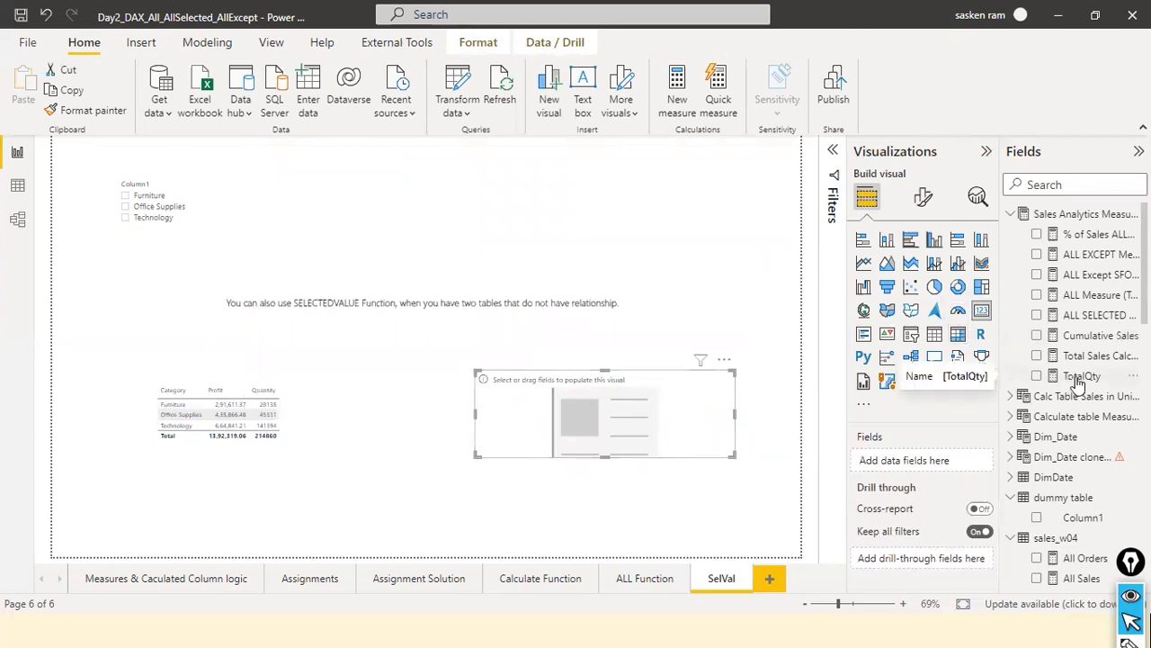
{"action": "left_click_drag", "start_coordinate": [1079, 382], "coordinate": [610, 426]}
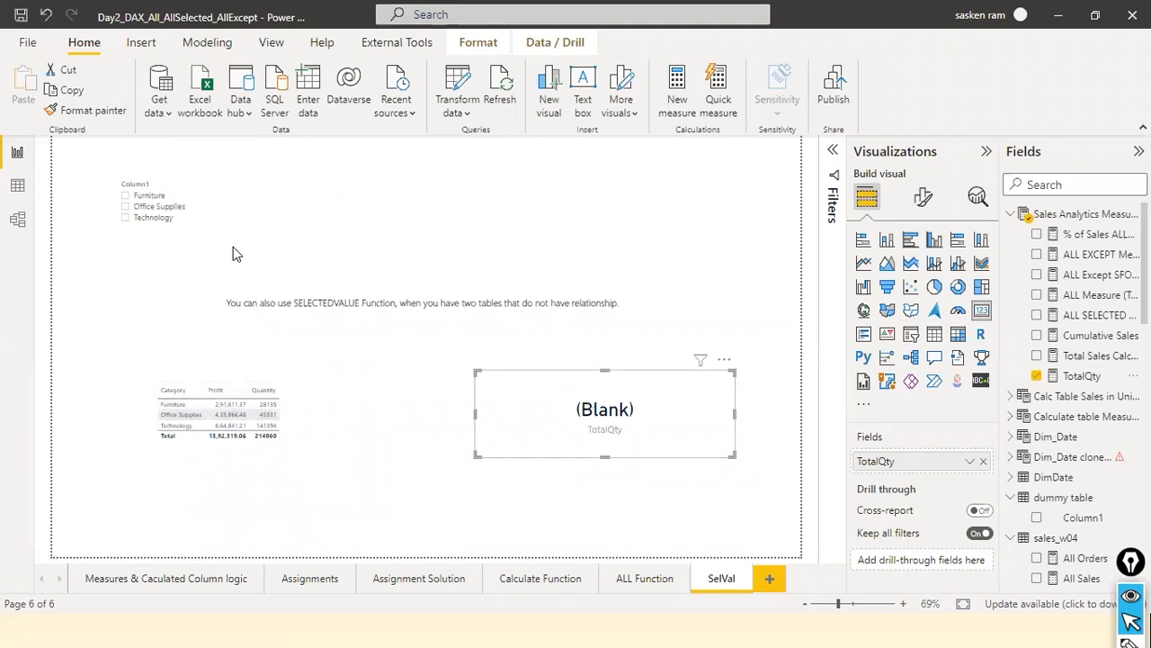
- Filter the Column1 slicer to Furniture and check the TotalQty formula against the card
{"action": "left_click", "coordinate": [126, 197]}
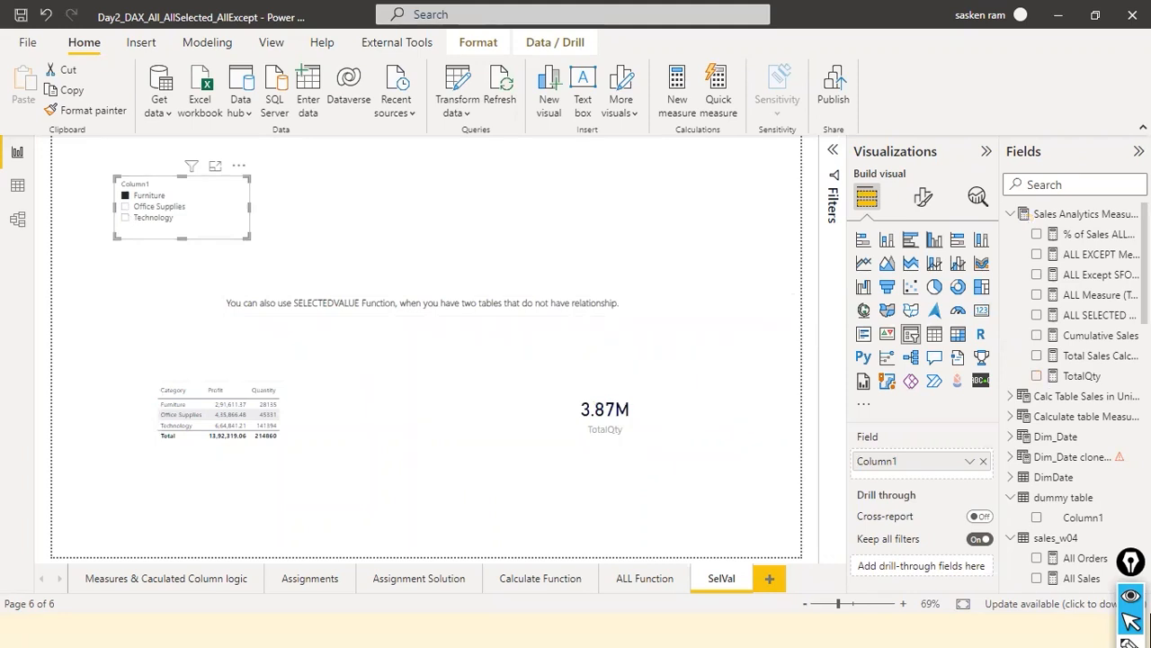
{"action": "left_click", "coordinate": [1083, 377]}
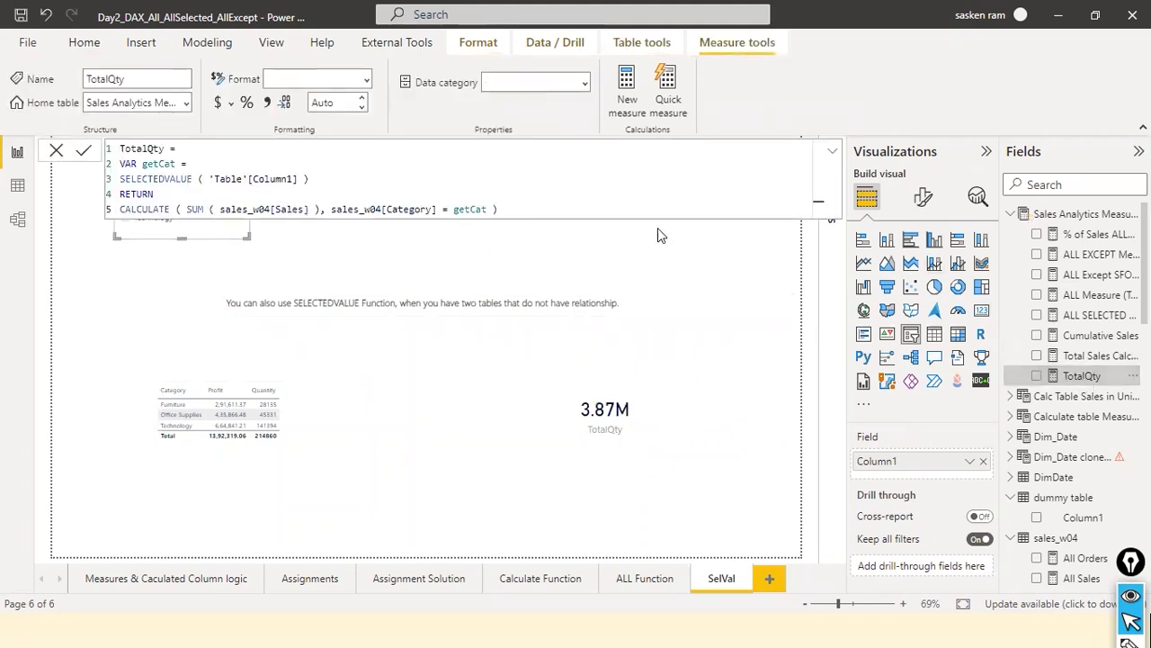
{"action": "left_click", "coordinate": [56, 151]}
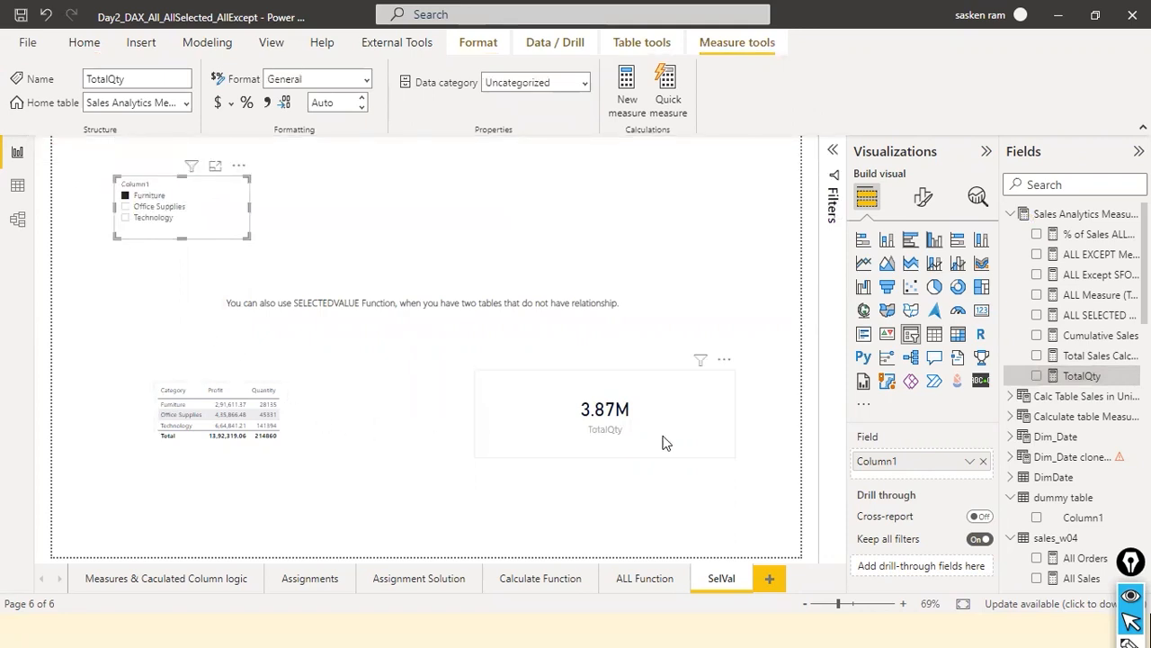
- Try to rename the TotalQty measure to Total Sales in its formula
{"action": "left_click", "coordinate": [1070, 376]}
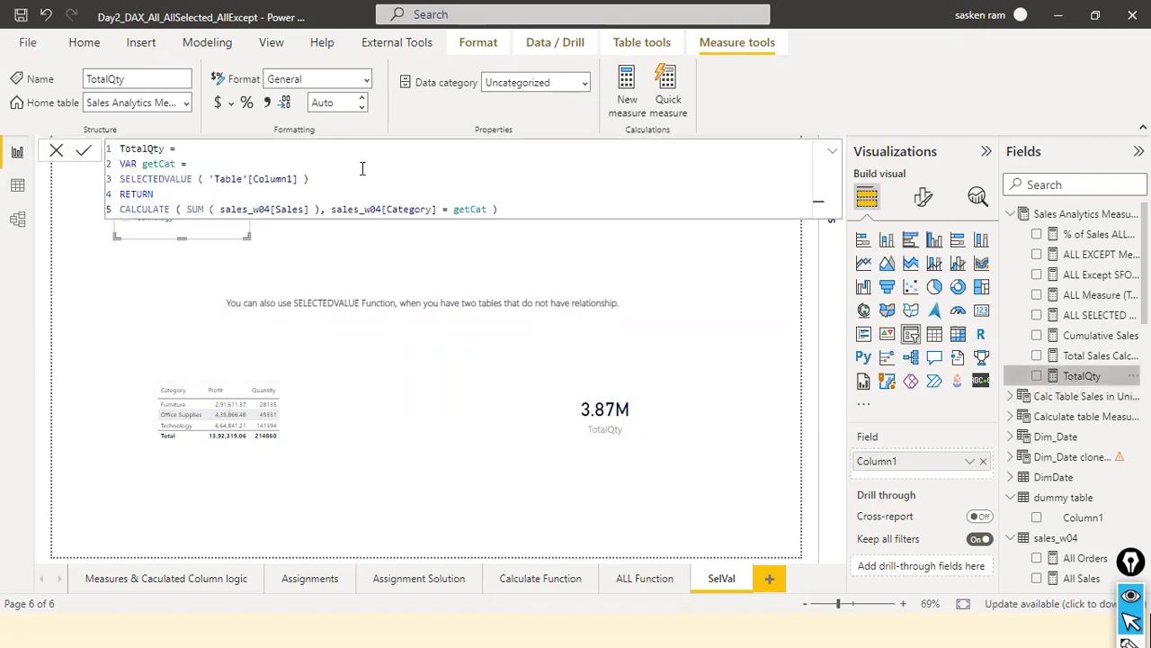
{"action": "left_click_drag", "start_coordinate": [148, 151], "coordinate": [161, 151]}
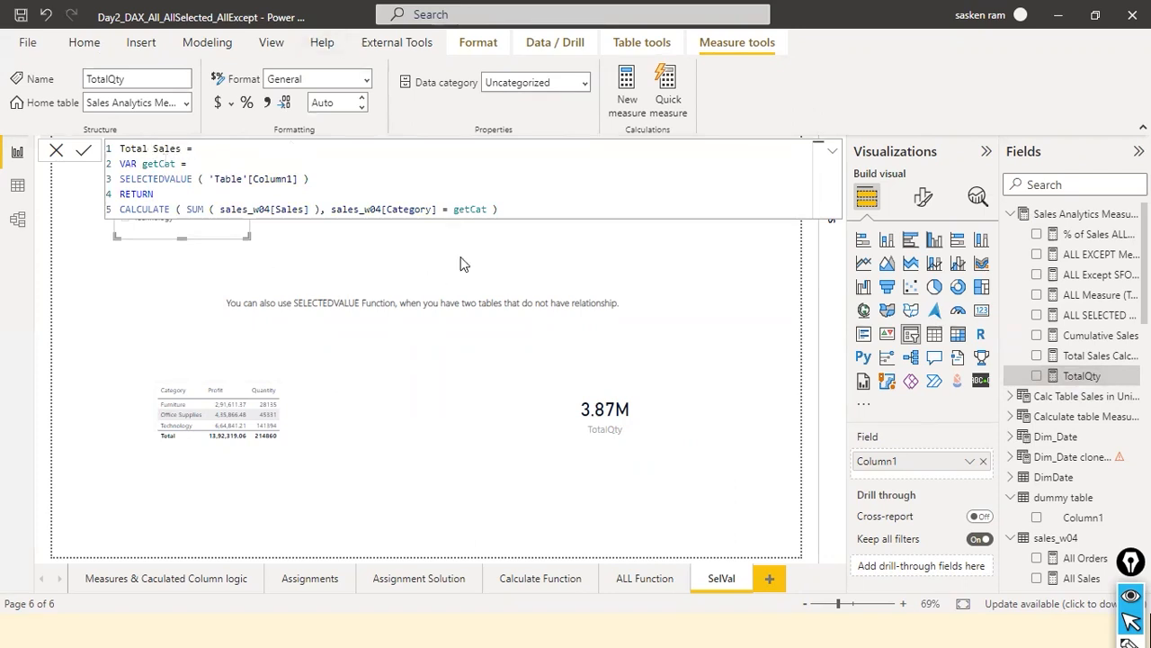
{"action": "left_click", "coordinate": [592, 203]}
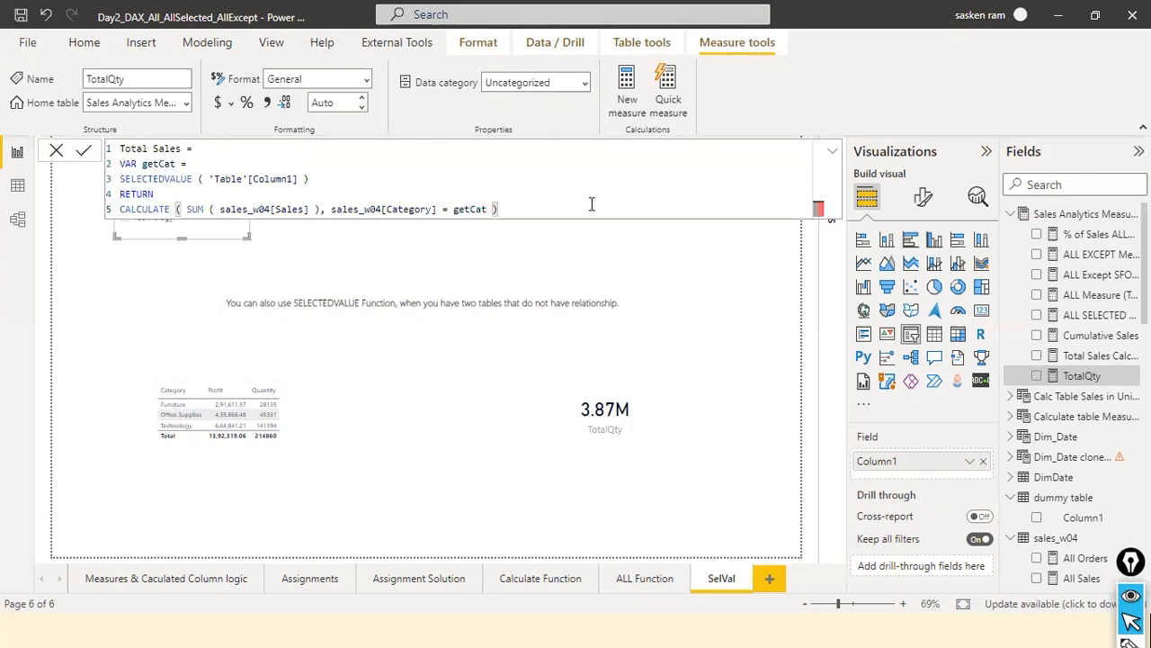
{"action": "key", "text": "Return"}
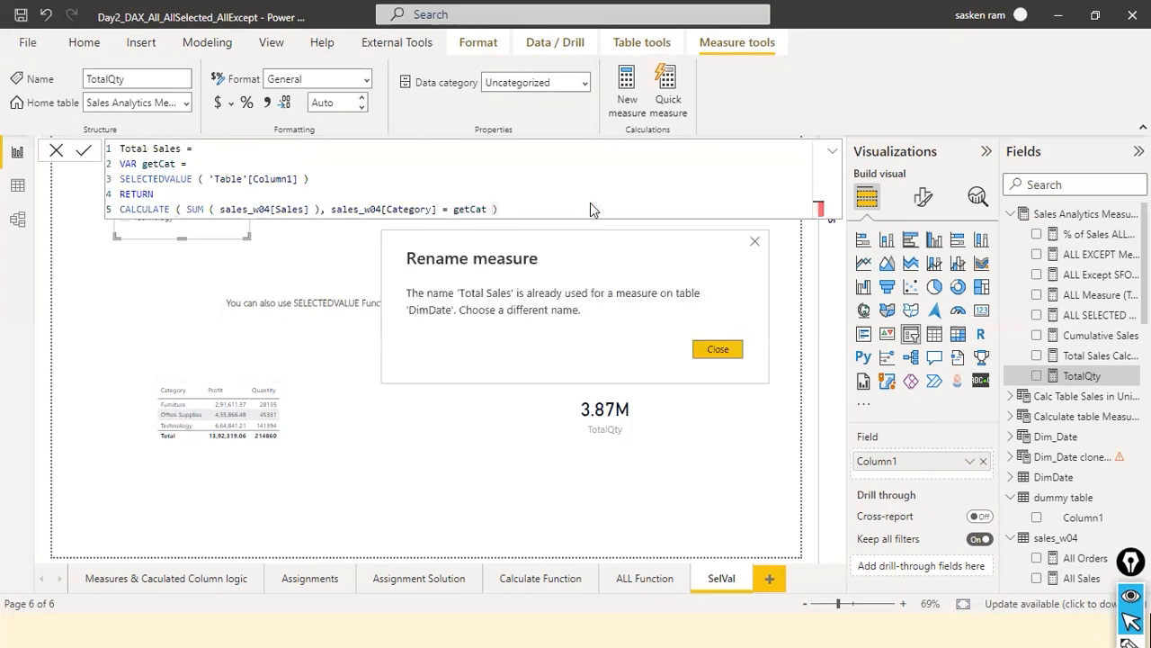
{"action": "left_click", "coordinate": [728, 350]}
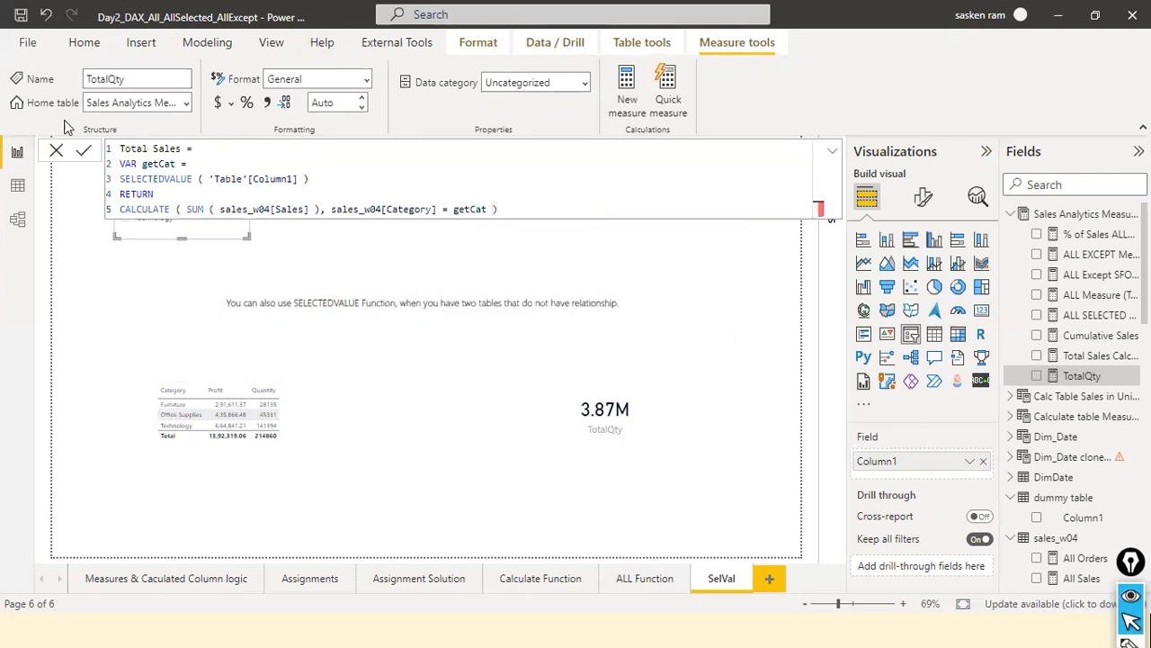
- Append 1 to the measure name so it reads Total Sales 1, commit the formula and select its card
{"action": "left_click", "coordinate": [185, 149]}
{"action": "type", "text": "1"}
{"action": "left_click", "coordinate": [546, 211]}
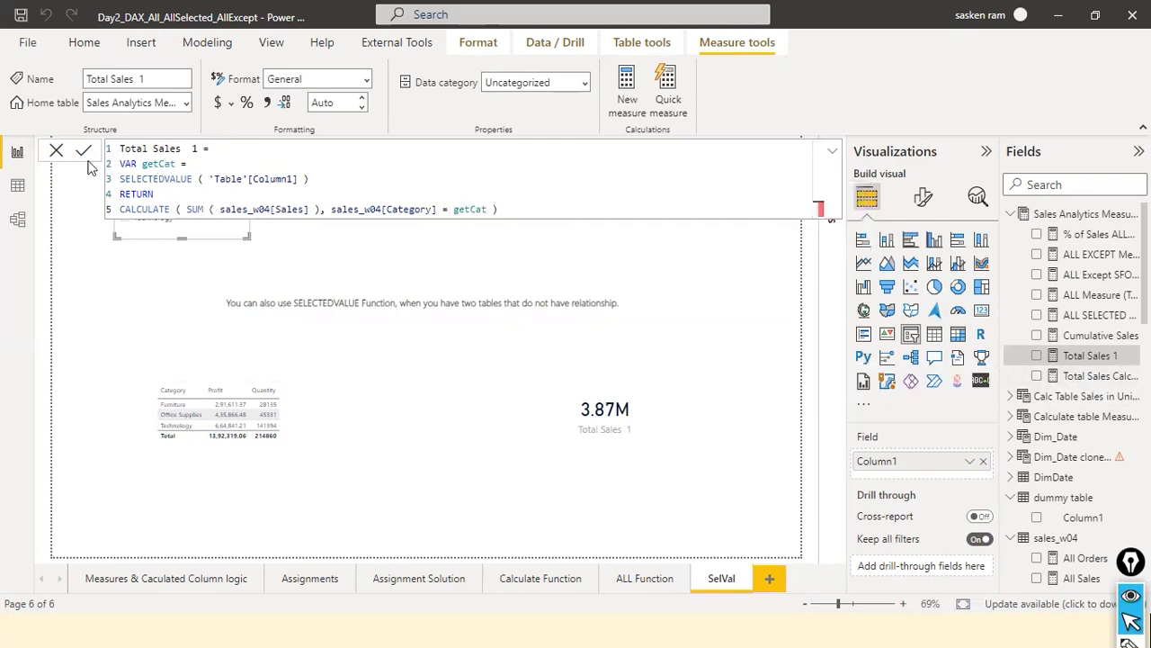
{"action": "left_click", "coordinate": [54, 151]}
{"action": "left_click", "coordinate": [648, 421]}
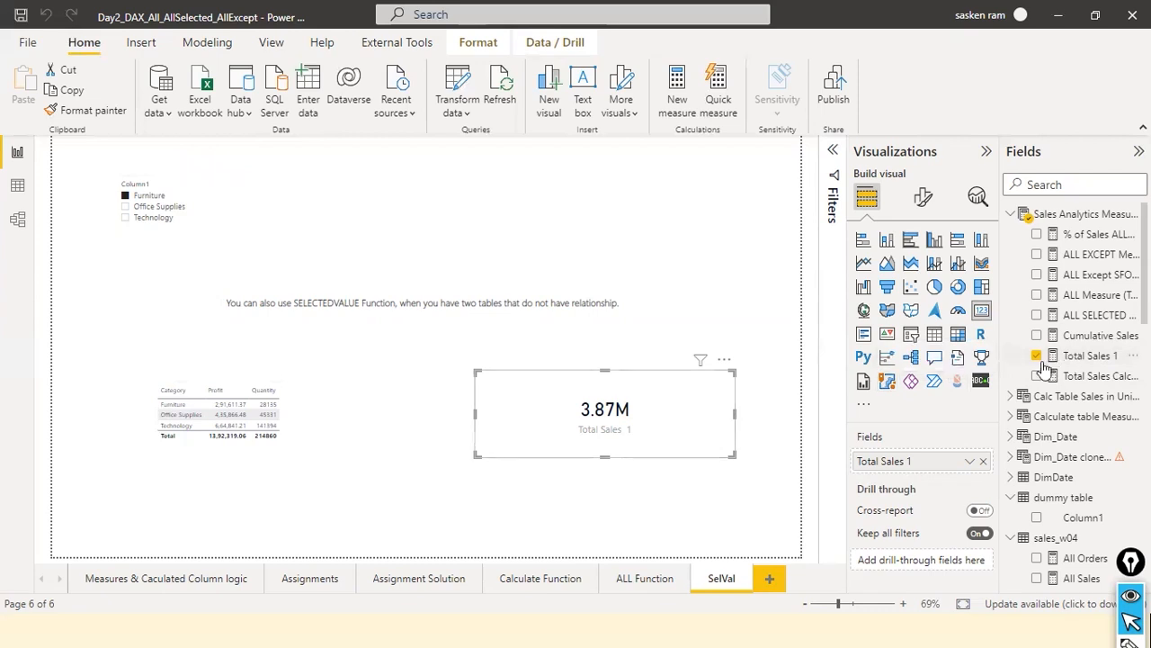
- Switch the Column1 slicer to Technology and examine the getCat filter in the Total Sales 1 formula
{"action": "left_click", "coordinate": [126, 223]}
{"action": "left_click", "coordinate": [126, 220]}
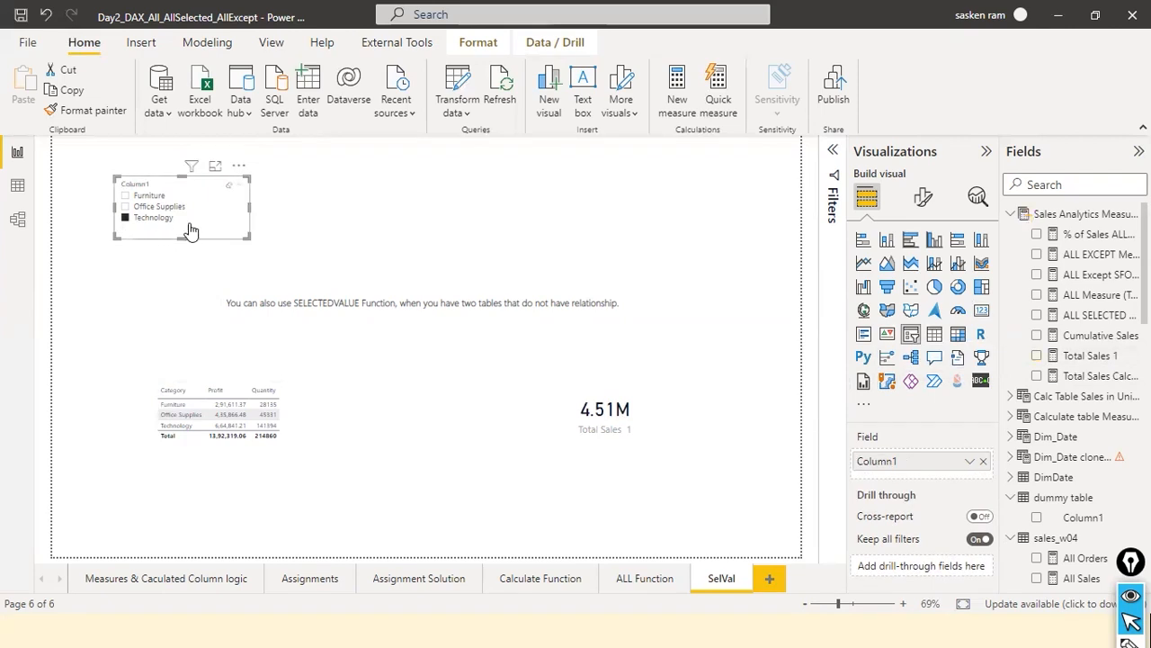
{"action": "left_click", "coordinate": [1099, 358]}
{"action": "left_click_drag", "start_coordinate": [450, 207], "coordinate": [488, 208]}
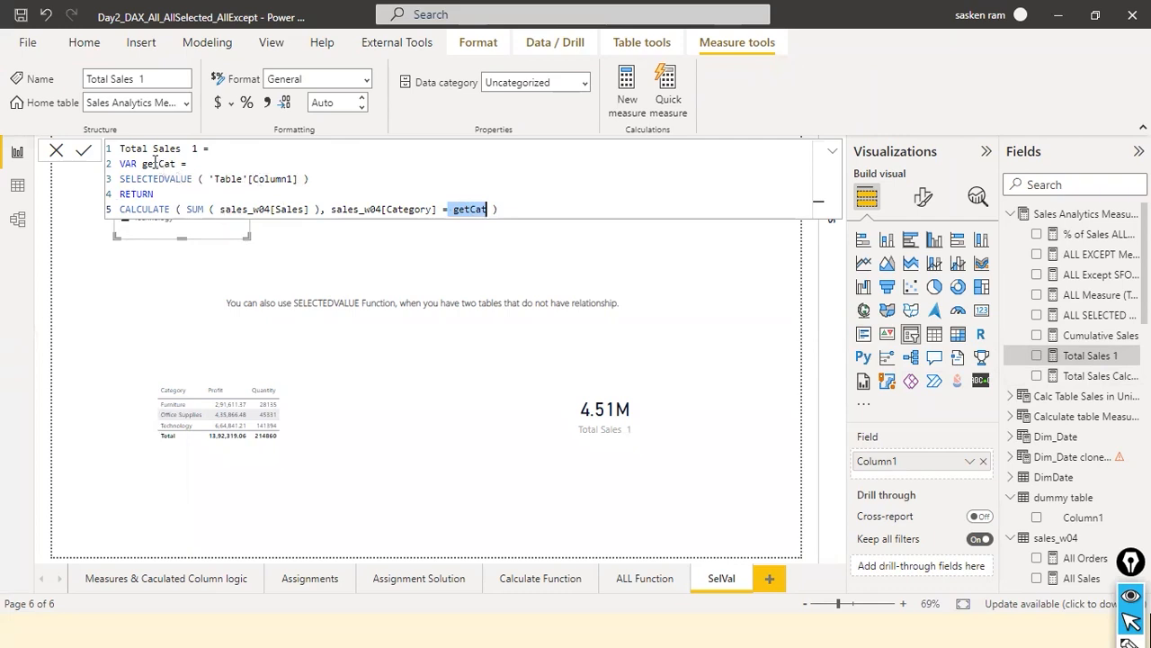
{"action": "left_click", "coordinate": [56, 150]}
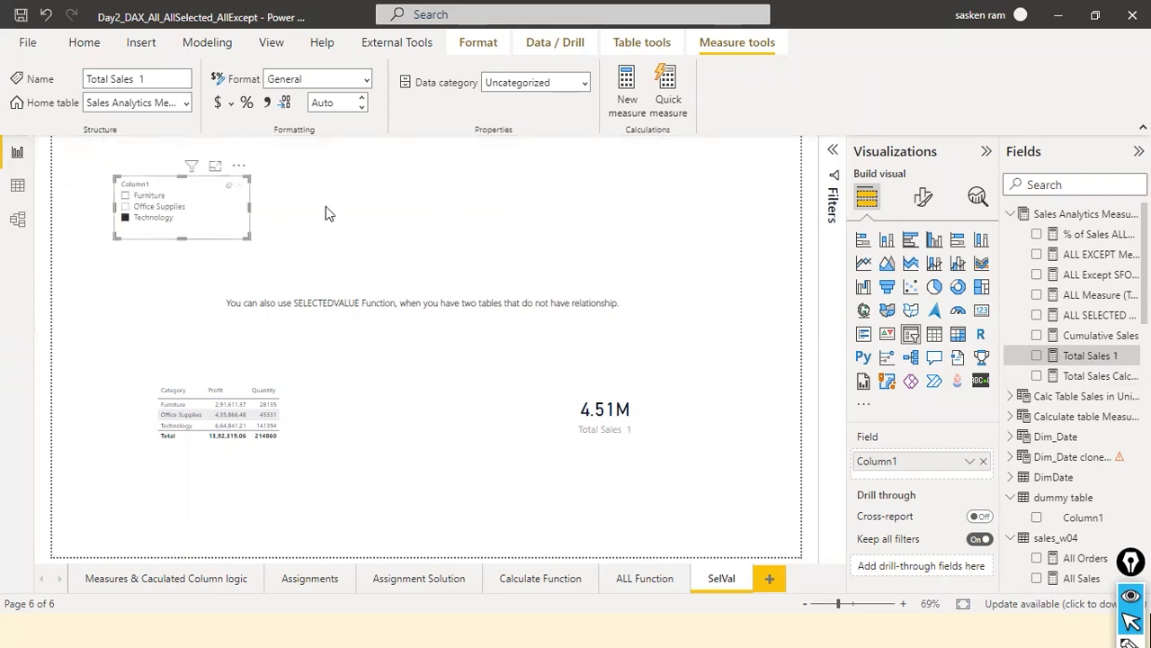
- Switch the Column1 slicer to Office Supplies and add the Total Sales 1 measure to the category table
{"action": "left_click", "coordinate": [125, 208]}
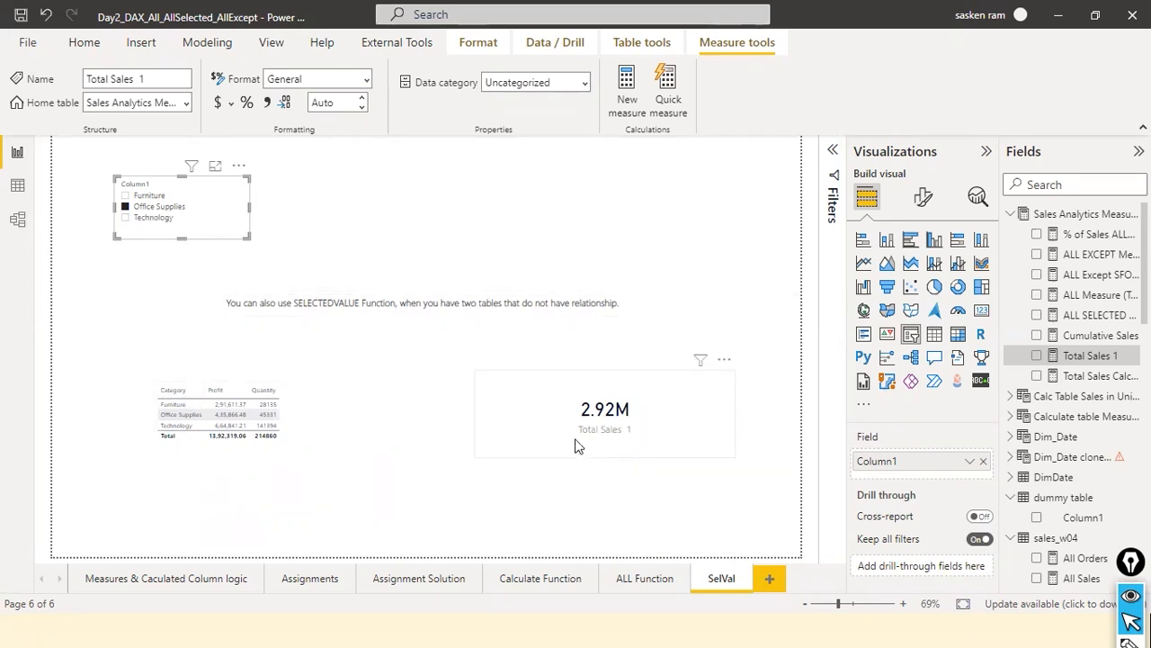
{"action": "left_click", "coordinate": [322, 419]}
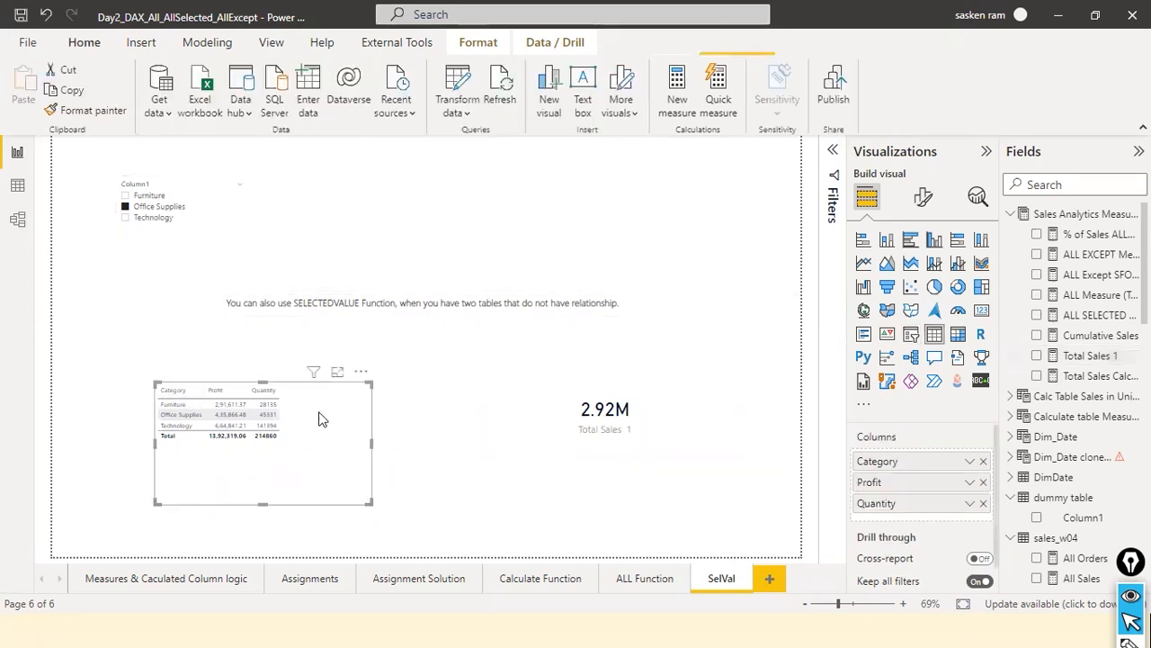
{"action": "left_click_drag", "start_coordinate": [1086, 360], "coordinate": [324, 396]}
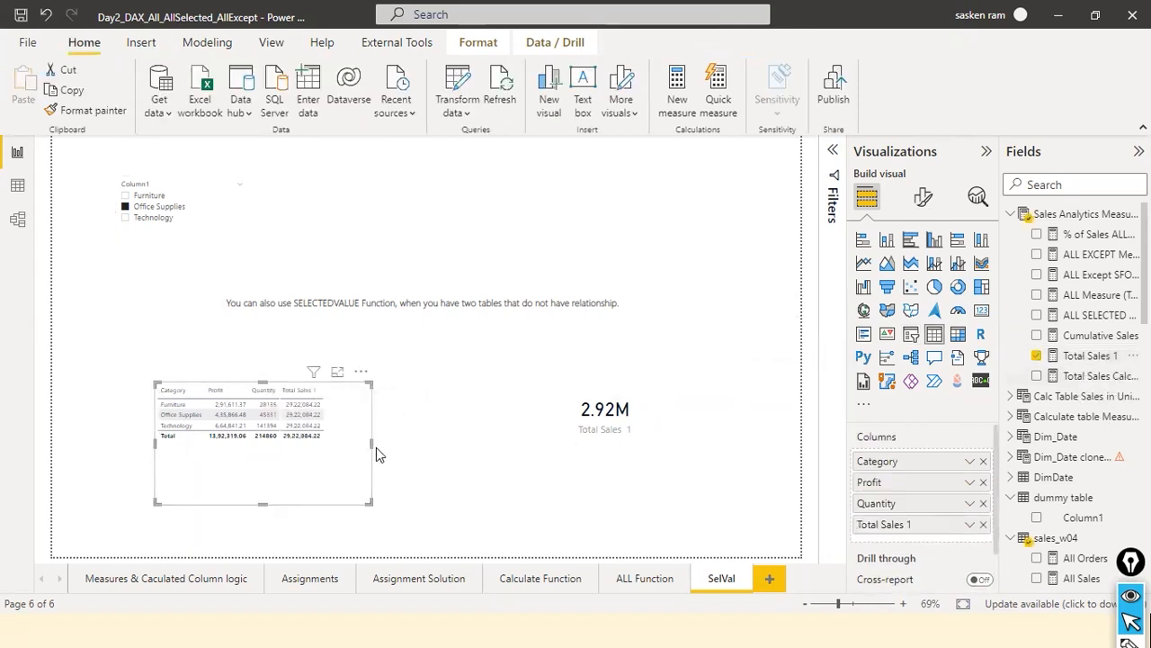
- Widen the category table visual and move it up and left, just below the SELECTEDVALUE note
{"action": "left_click_drag", "start_coordinate": [441, 427], "coordinate": [441, 430]}
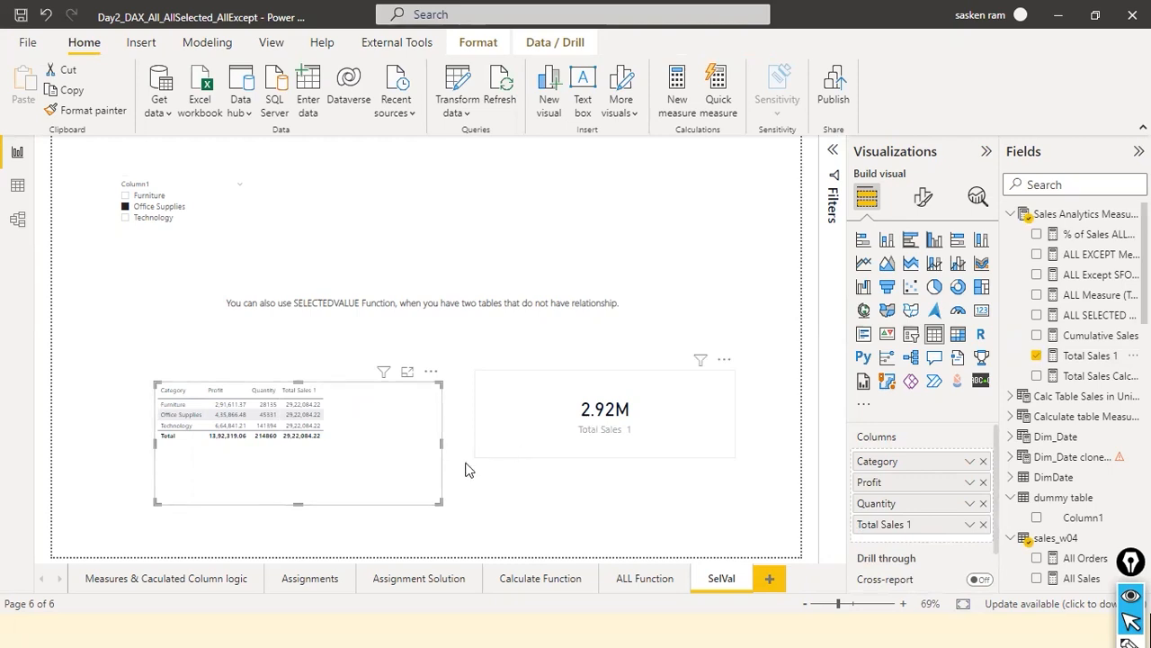
{"action": "left_click_drag", "start_coordinate": [401, 465], "coordinate": [354, 417]}
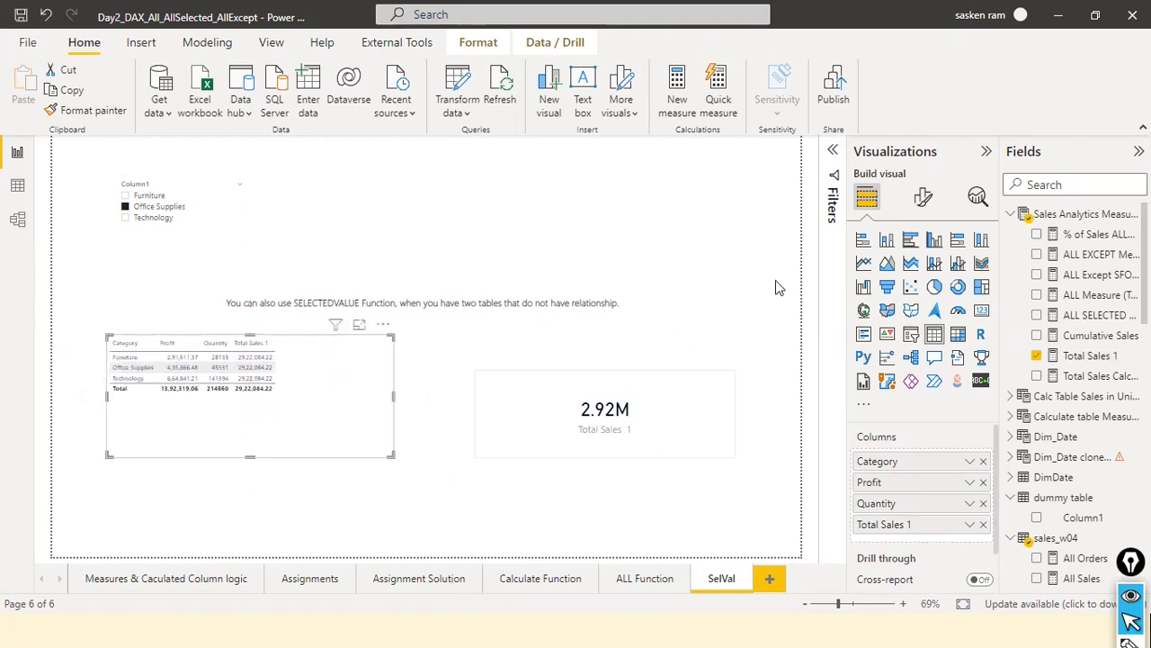
- Set the category table's global font size to 10 and its values font size to 9
{"action": "left_click", "coordinate": [922, 197]}
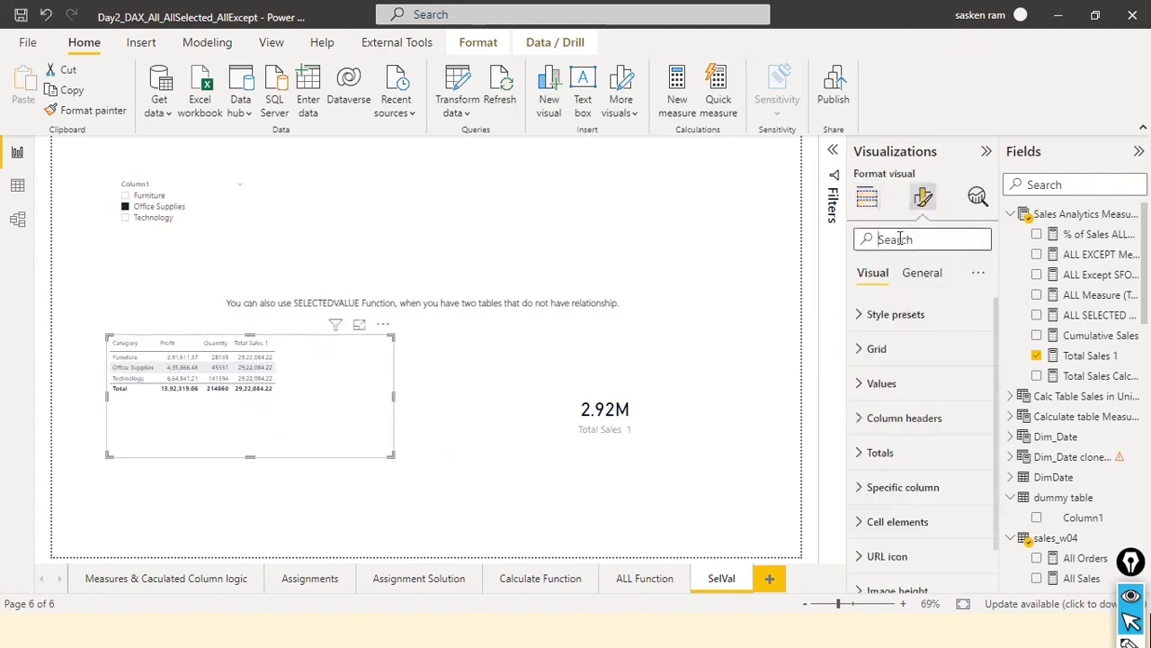
{"action": "left_click", "coordinate": [899, 238]}
{"action": "type", "text": "fn"}
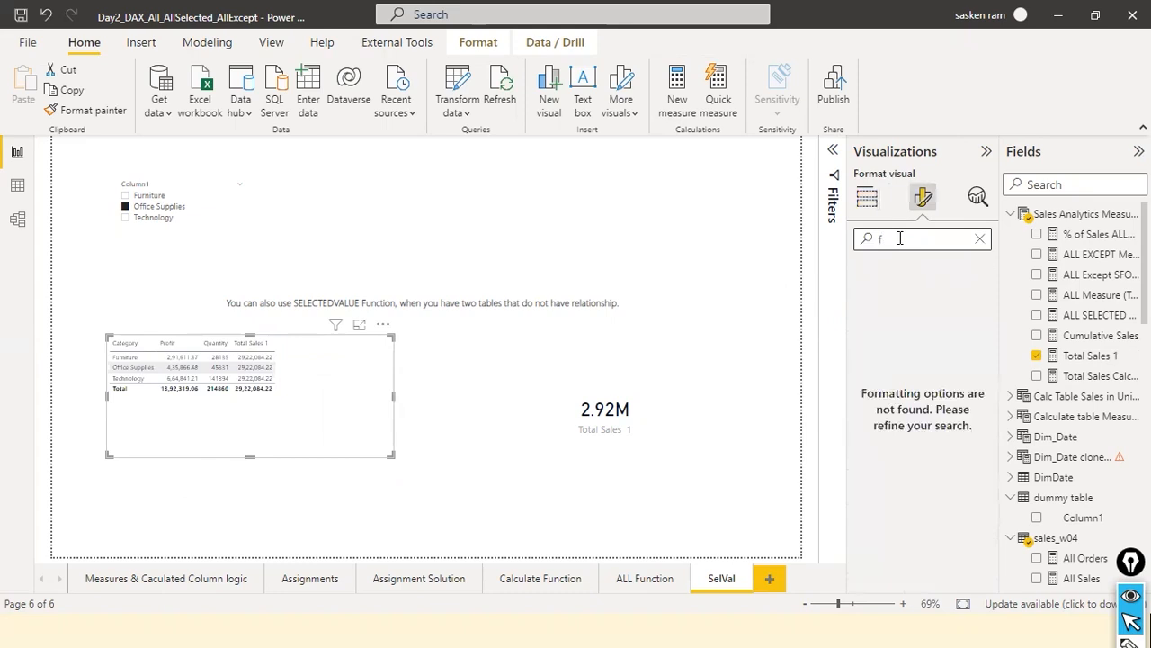
{"action": "type", "text": "ontt"}
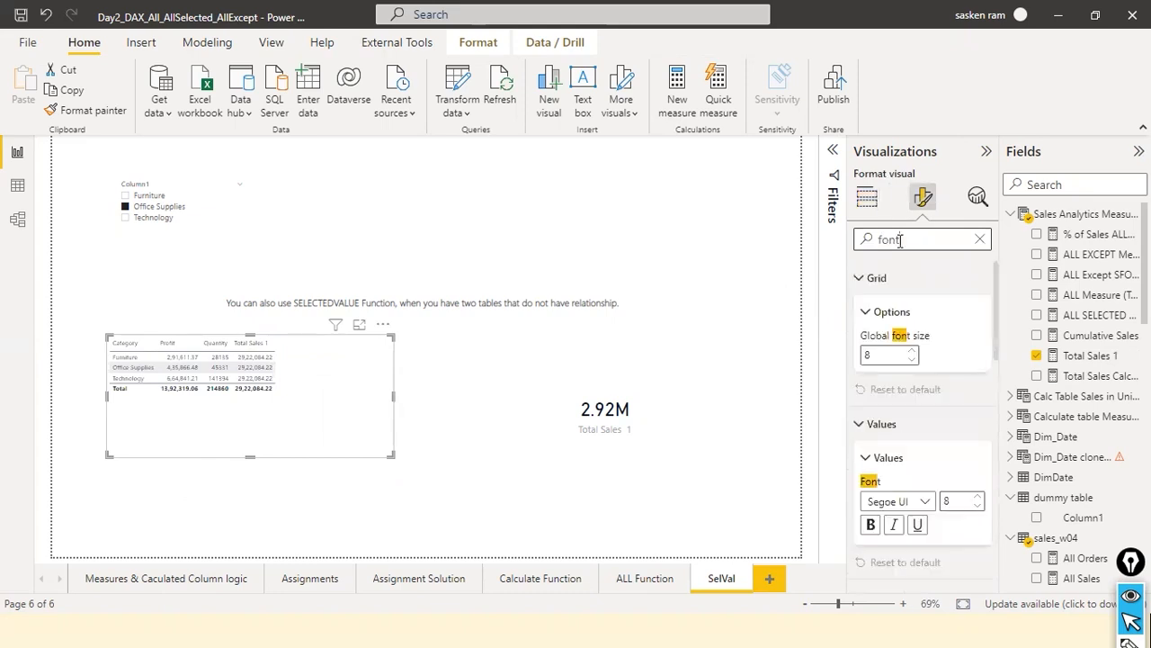
{"action": "double_click", "coordinate": [912, 350]}
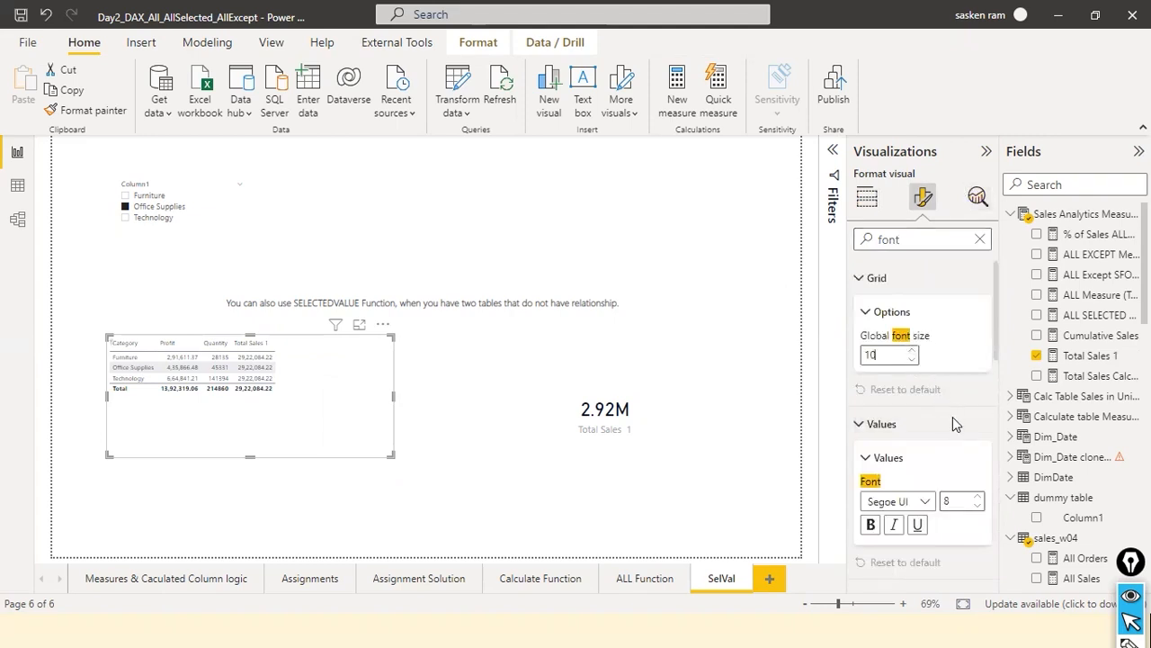
{"action": "left_click", "coordinate": [979, 496]}
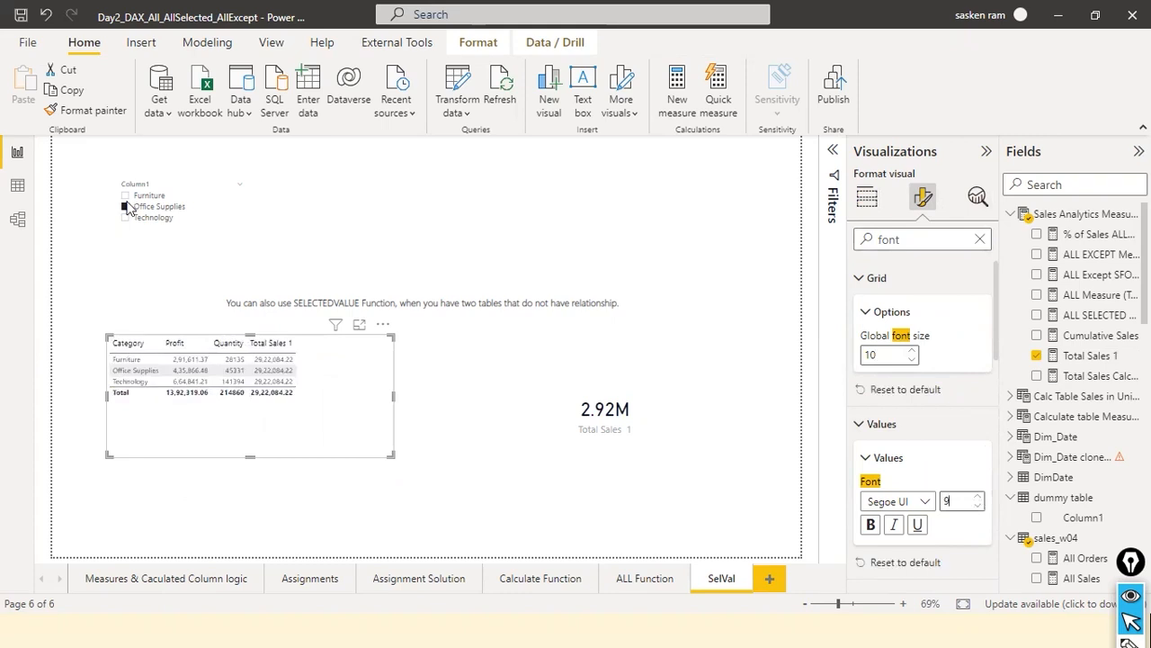
- Switch the Column1 slicer to Technology
{"action": "left_click", "coordinate": [495, 421]}
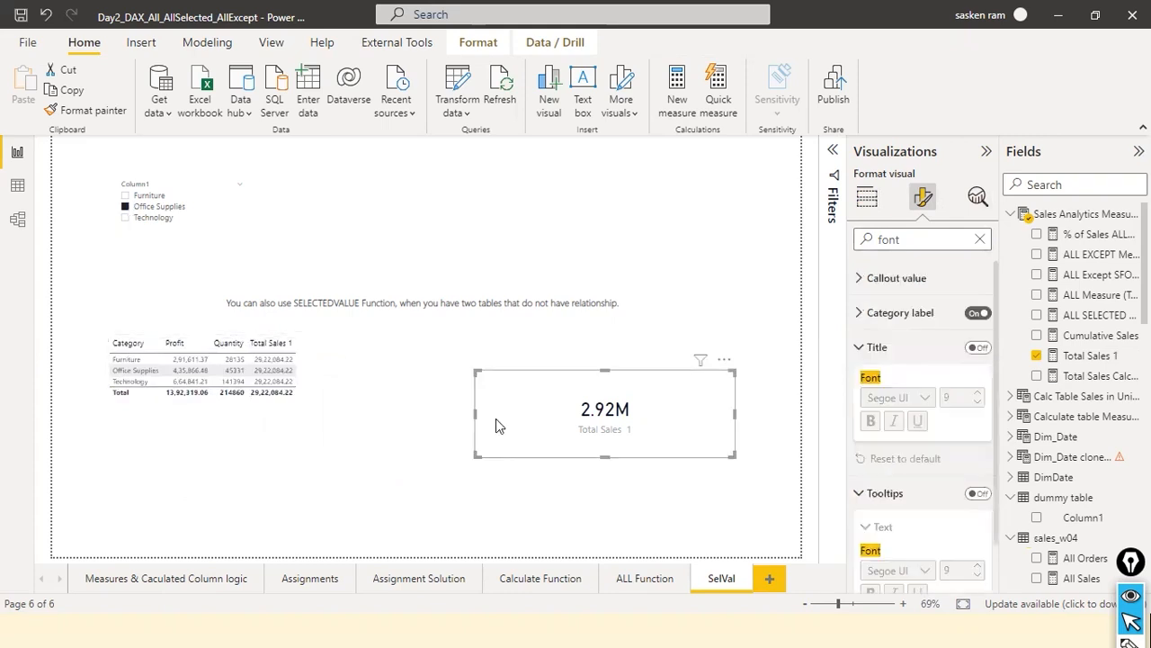
{"action": "left_click", "coordinate": [393, 435]}
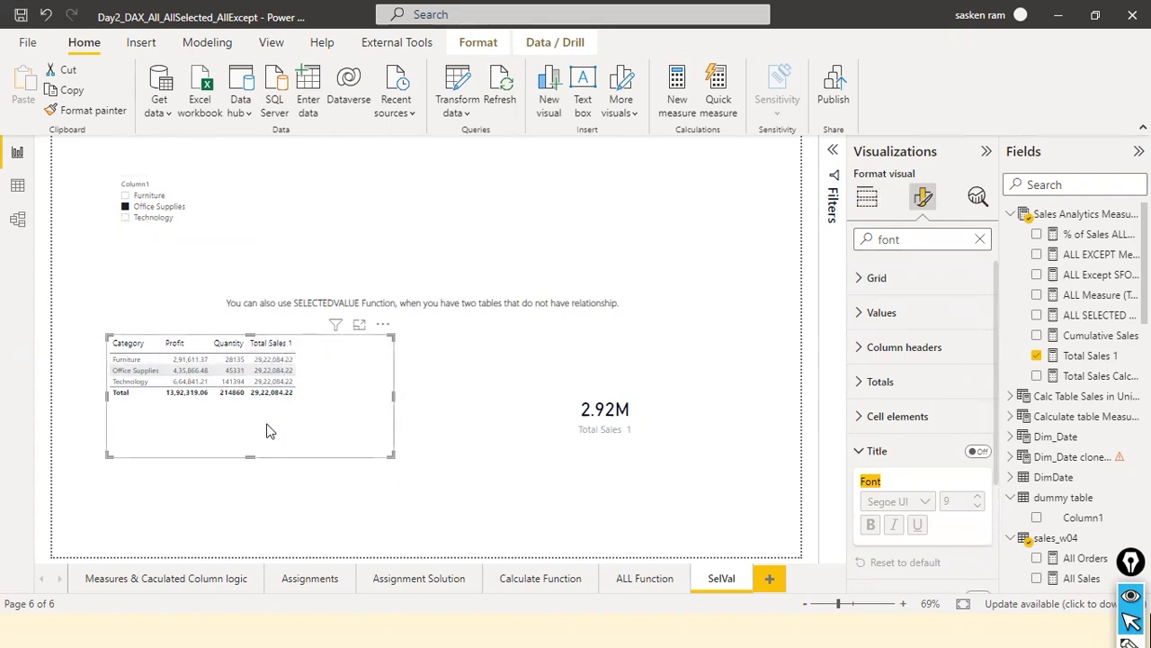
{"action": "left_click", "coordinate": [127, 219]}
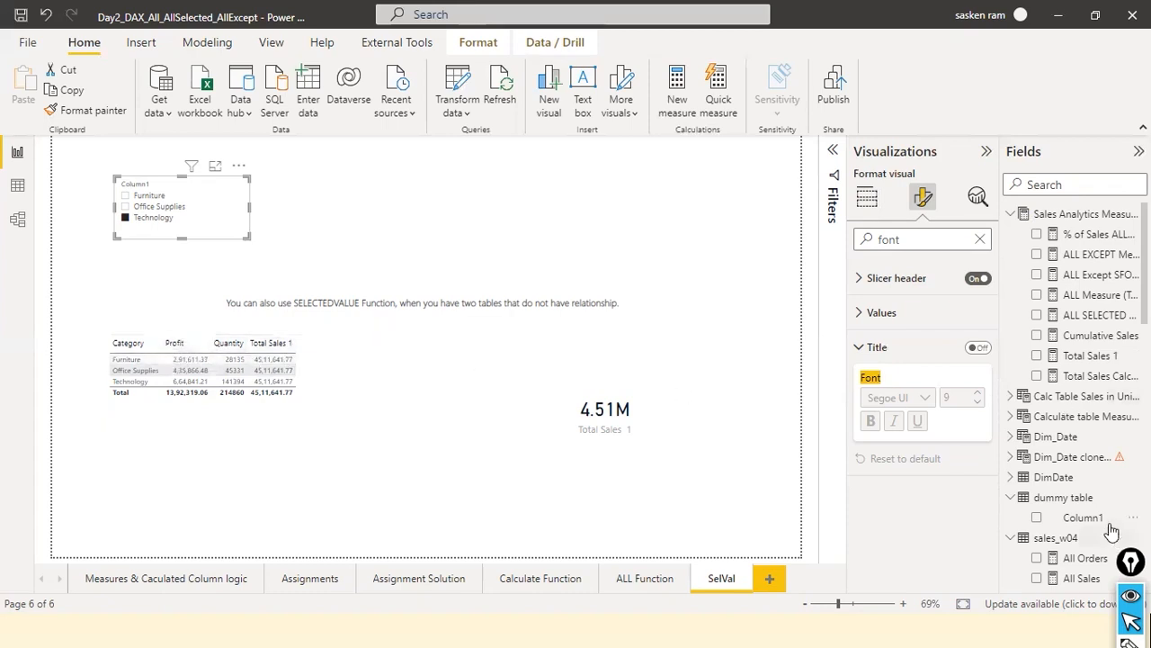
- Add the Sales field from sales_w04 to the category table
{"action": "scroll", "coordinate": [1108, 529], "scroll_direction": "down", "scroll_amount": 5}
{"action": "scroll", "coordinate": [1106, 530], "scroll_direction": "down", "scroll_amount": 6}
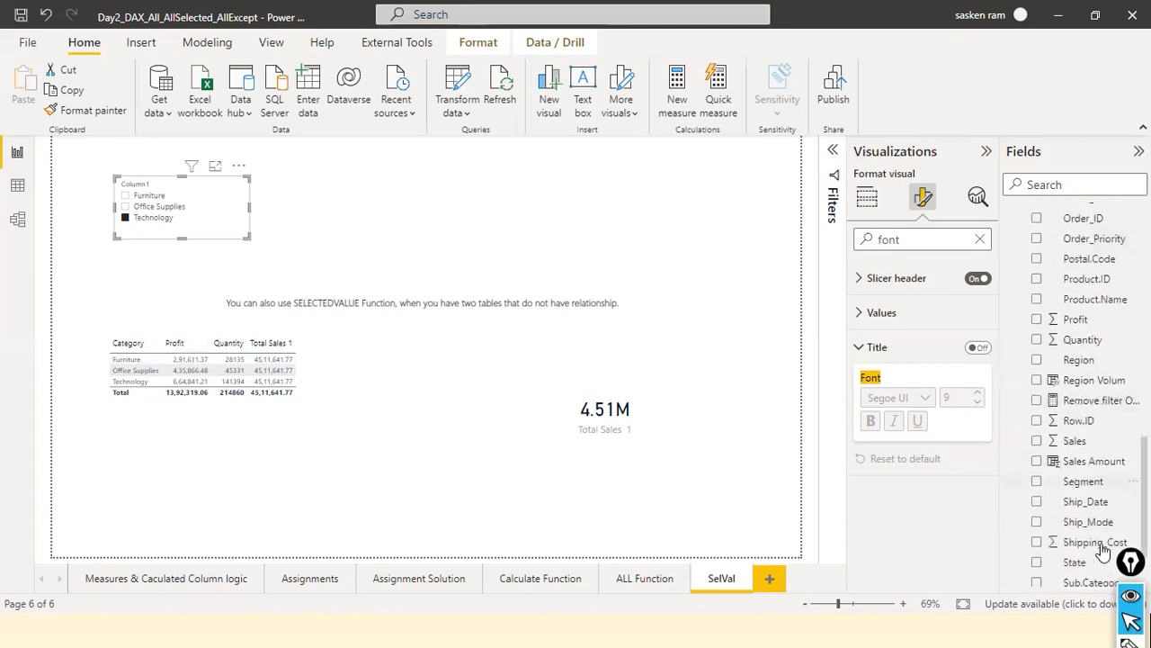
{"action": "left_click_drag", "start_coordinate": [1074, 373], "coordinate": [324, 363]}
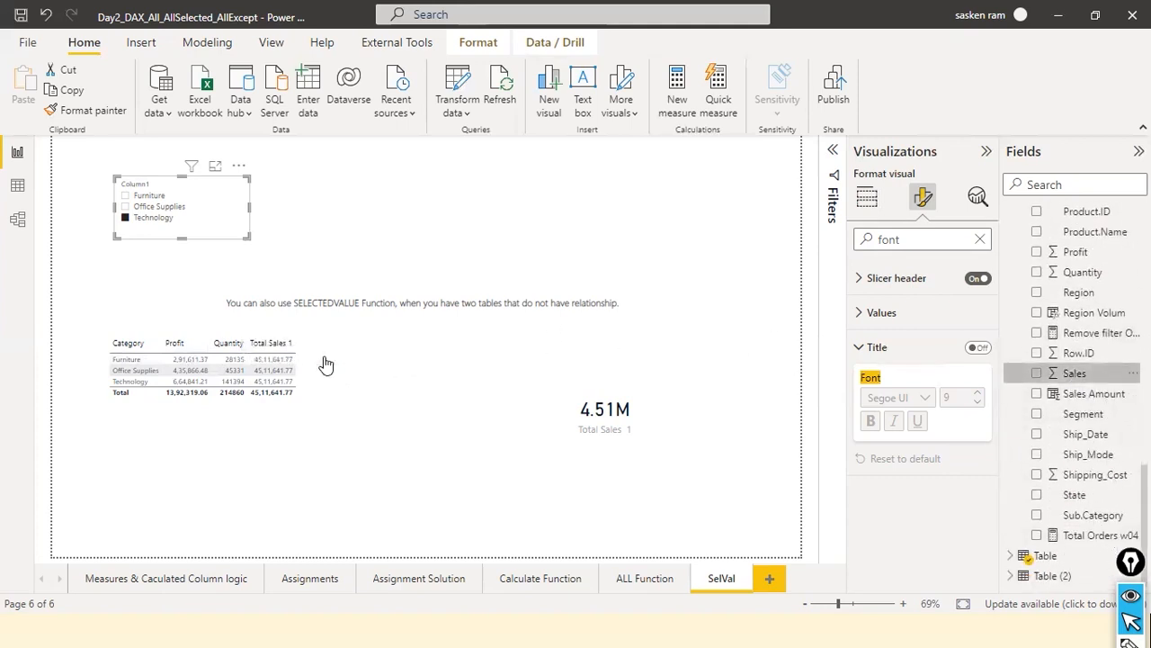
{"action": "left_click", "coordinate": [314, 391]}
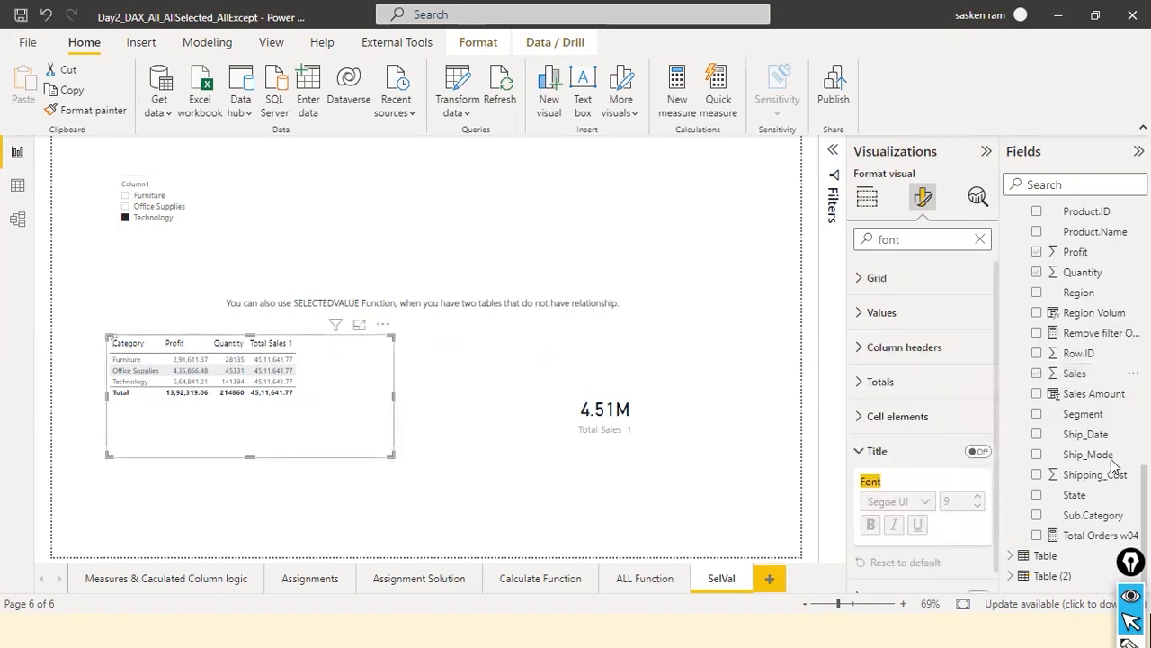
{"action": "left_click", "coordinate": [1071, 375]}
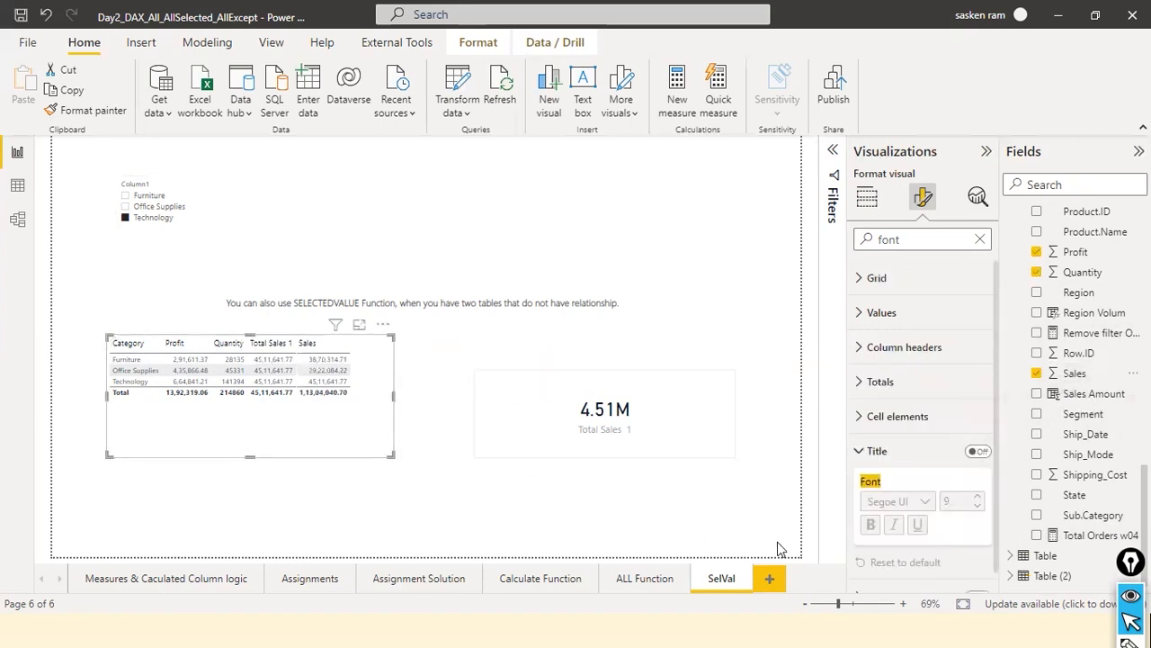
- Reorder the category table's columns so Sales comes directly before Total Sales 1
{"action": "left_click", "coordinate": [867, 197]}
{"action": "scroll", "coordinate": [916, 509], "scroll_direction": "down", "scroll_amount": 2}
{"action": "scroll", "coordinate": [910, 511], "scroll_direction": "up", "scroll_amount": 1}
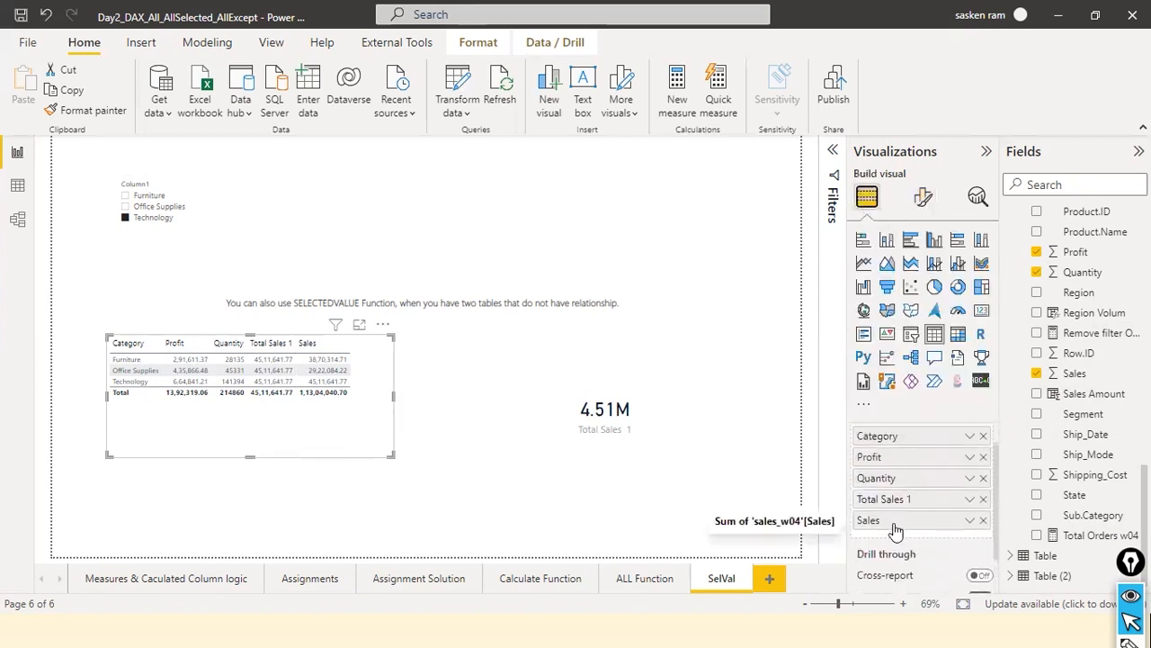
{"action": "mouse_move", "coordinate": [897, 525]}
{"action": "left_mouse_down"}
{"action": "mouse_move", "coordinate": [897, 494]}
{"action": "mouse_move", "coordinate": [888, 503]}
{"action": "left_mouse_up"}
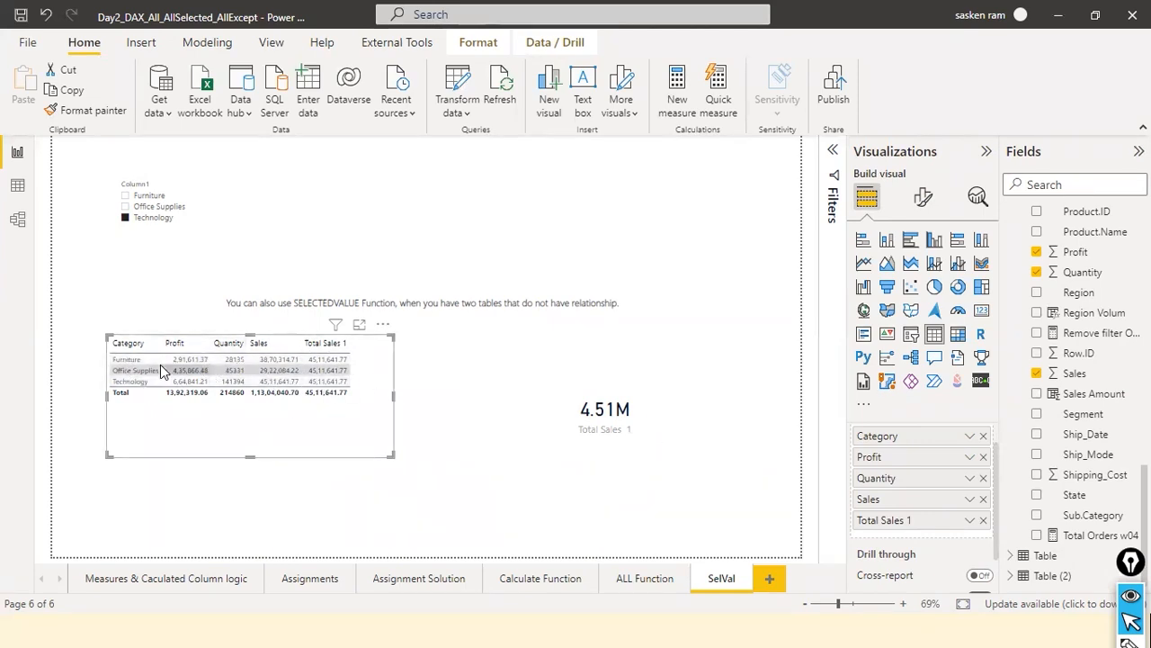
- Widen the category table visual toward the Total Sales 1 card
{"action": "left_click", "coordinate": [415, 403]}
{"action": "left_click", "coordinate": [386, 394]}
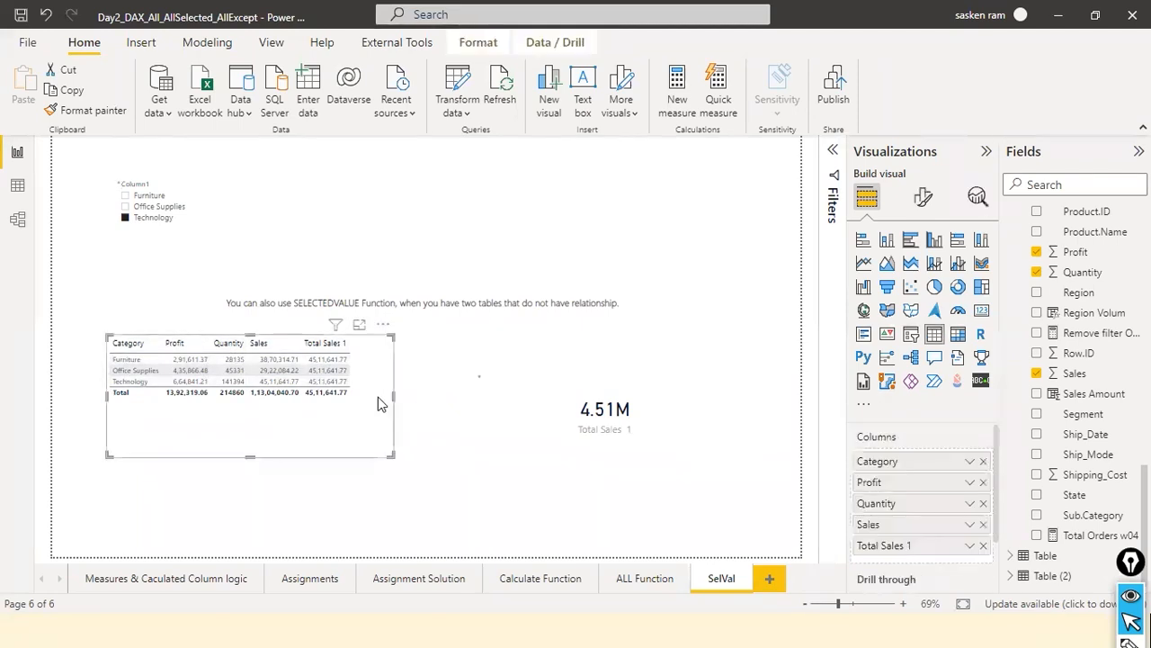
{"action": "left_click_drag", "start_coordinate": [393, 393], "coordinate": [438, 396]}
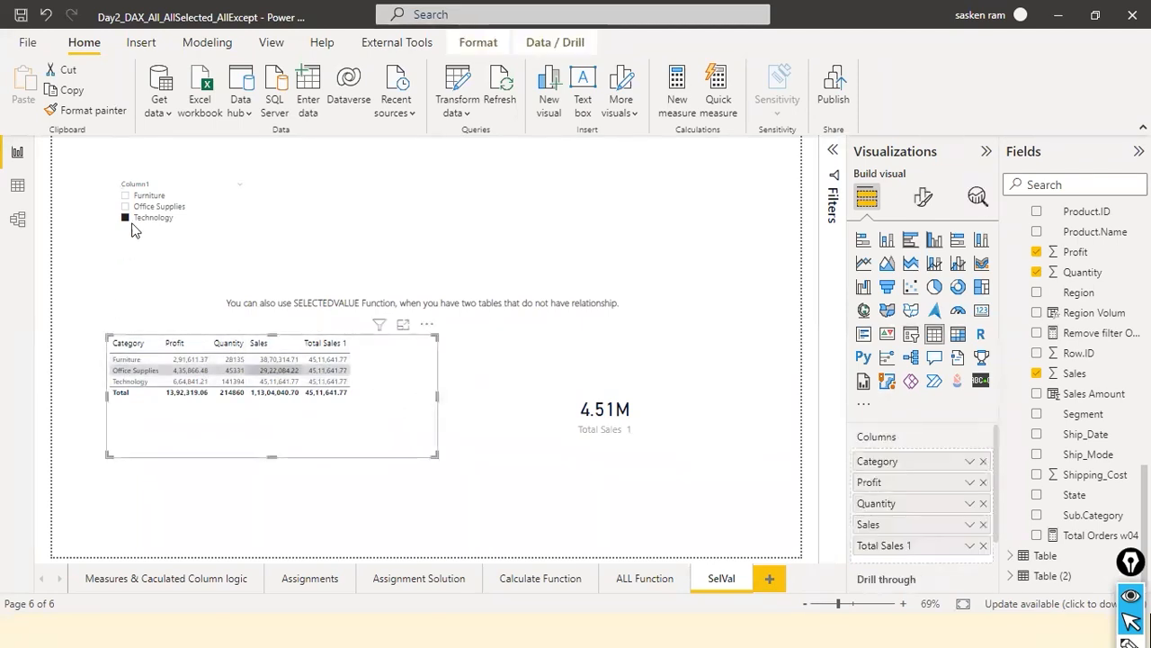
- Switch the Column1 slicer to Office Supplies and on to Furniture, and slightly reduce the category table visual's height
{"action": "left_click", "coordinate": [126, 208]}
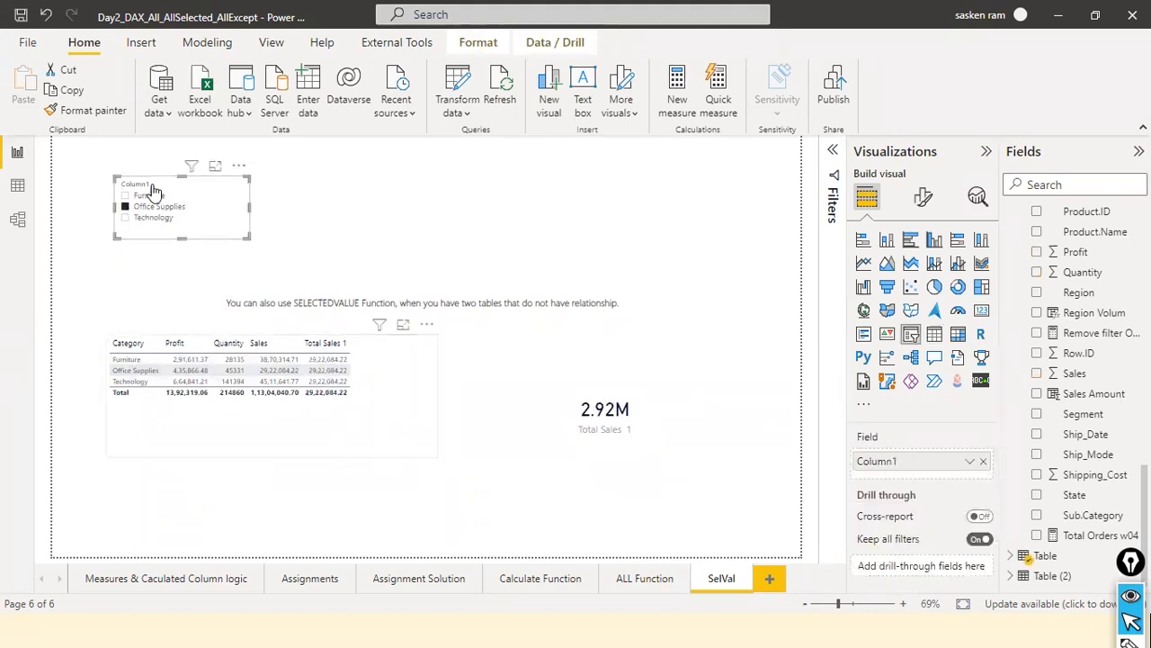
{"action": "left_click", "coordinate": [126, 196]}
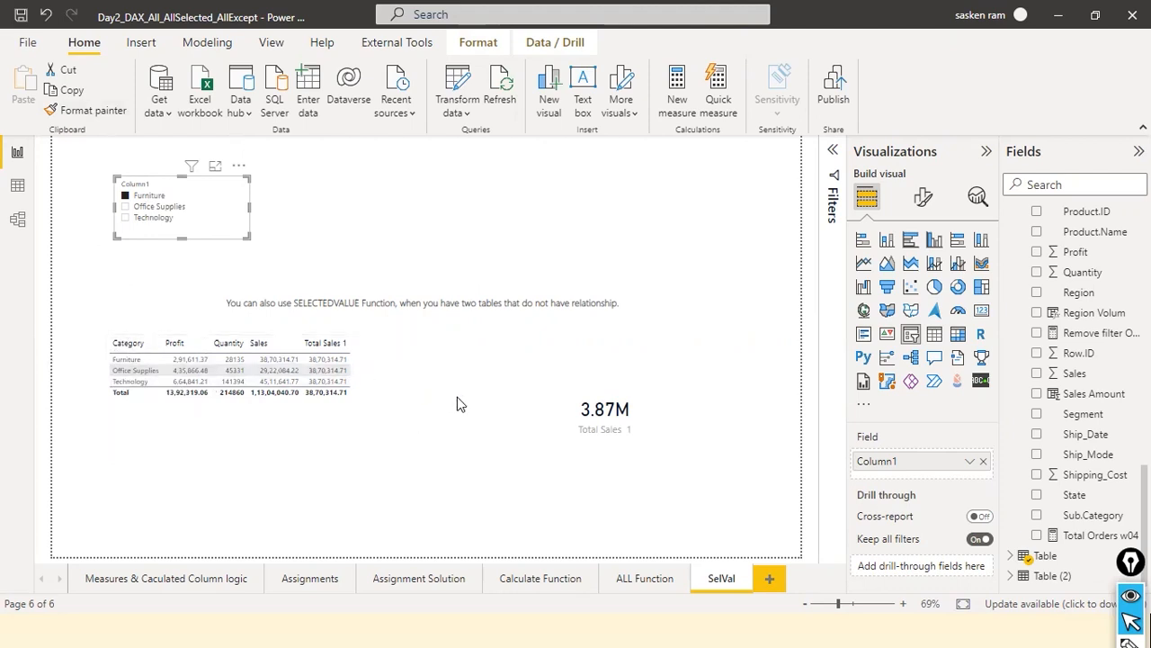
{"action": "left_click", "coordinate": [411, 437]}
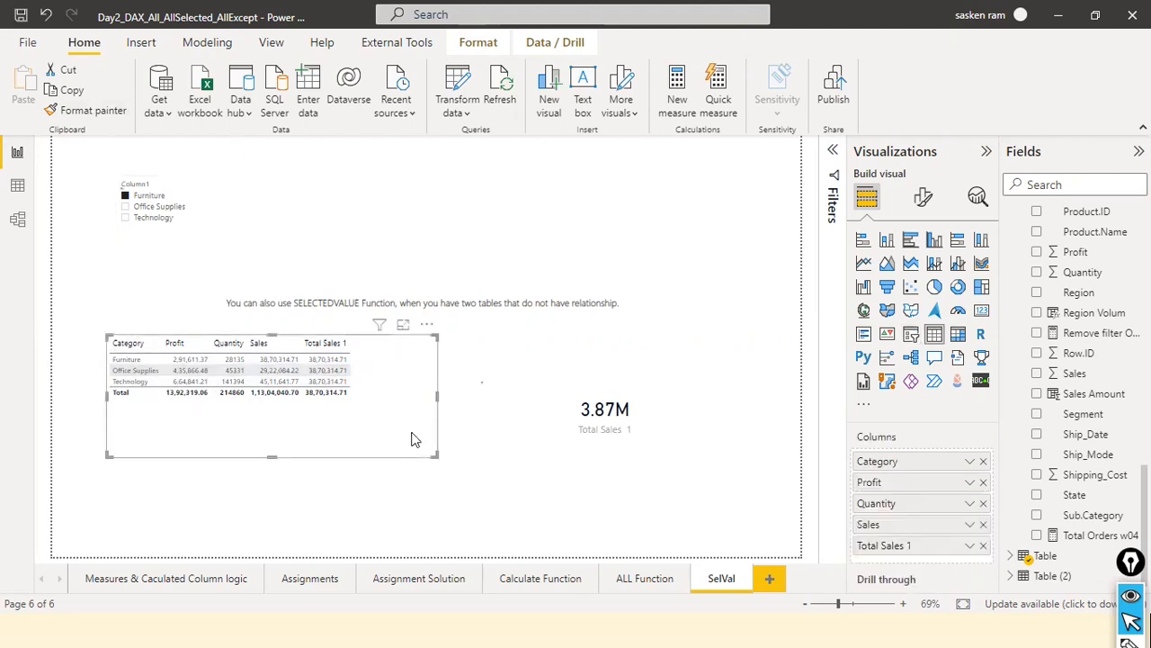
{"action": "left_click_drag", "start_coordinate": [273, 456], "coordinate": [281, 445]}
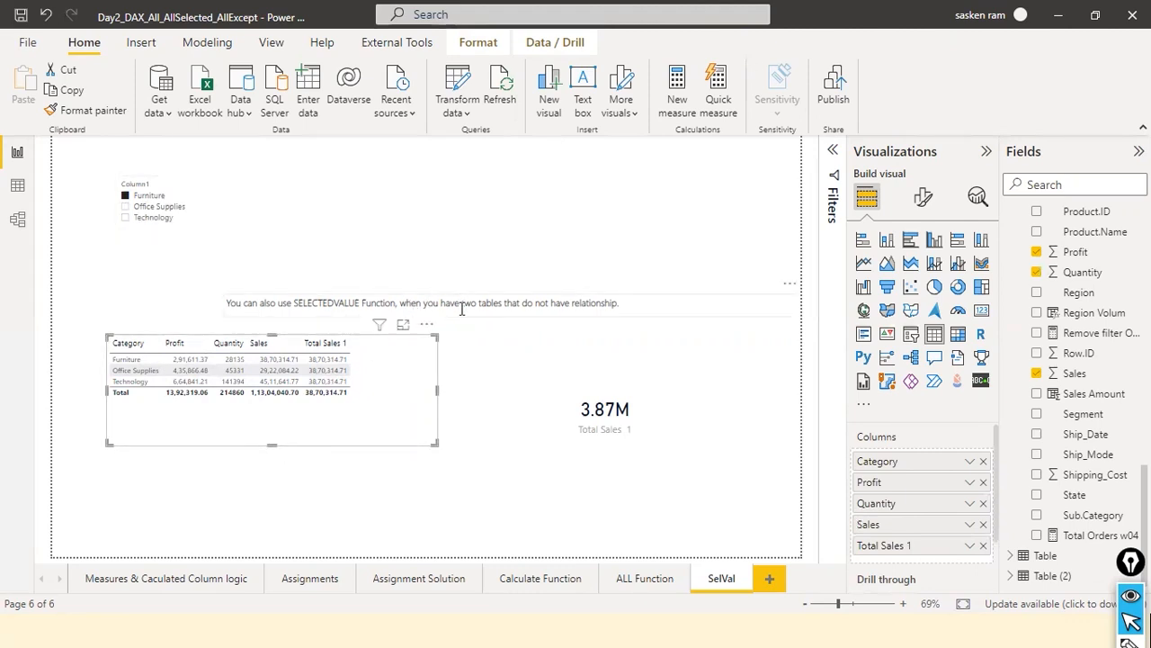
- Examine the relationship between sales_w04 and Dim_Date in the data model and close its settings without changes
{"action": "left_click", "coordinate": [15, 220]}
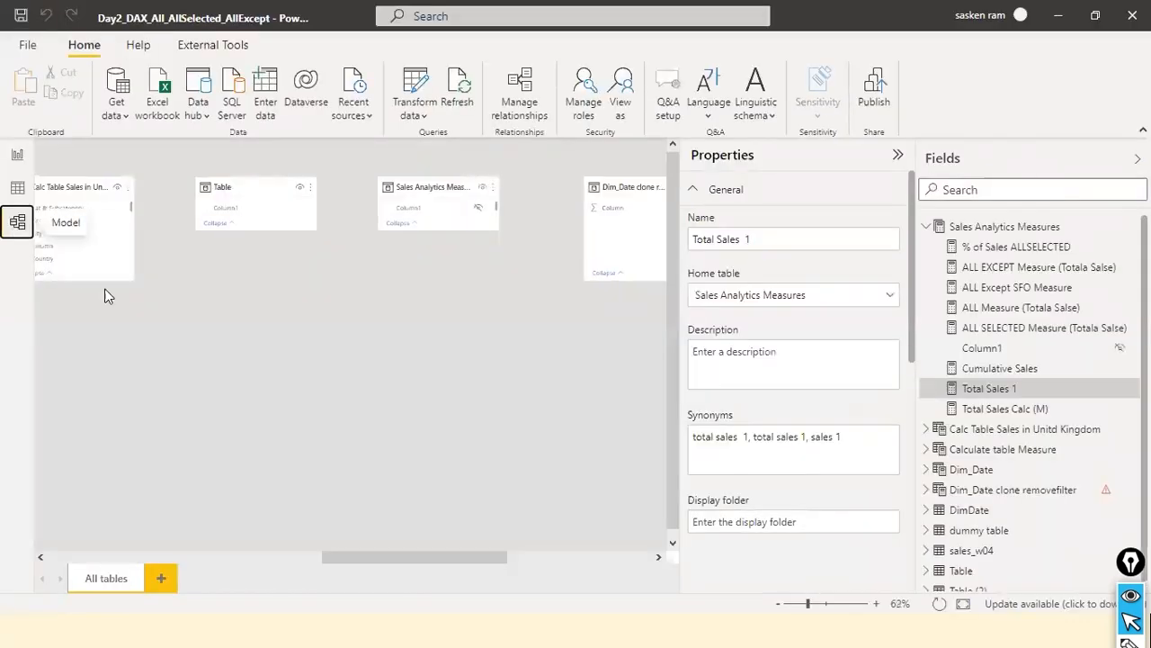
{"action": "left_click_drag", "start_coordinate": [347, 560], "coordinate": [27, 531]}
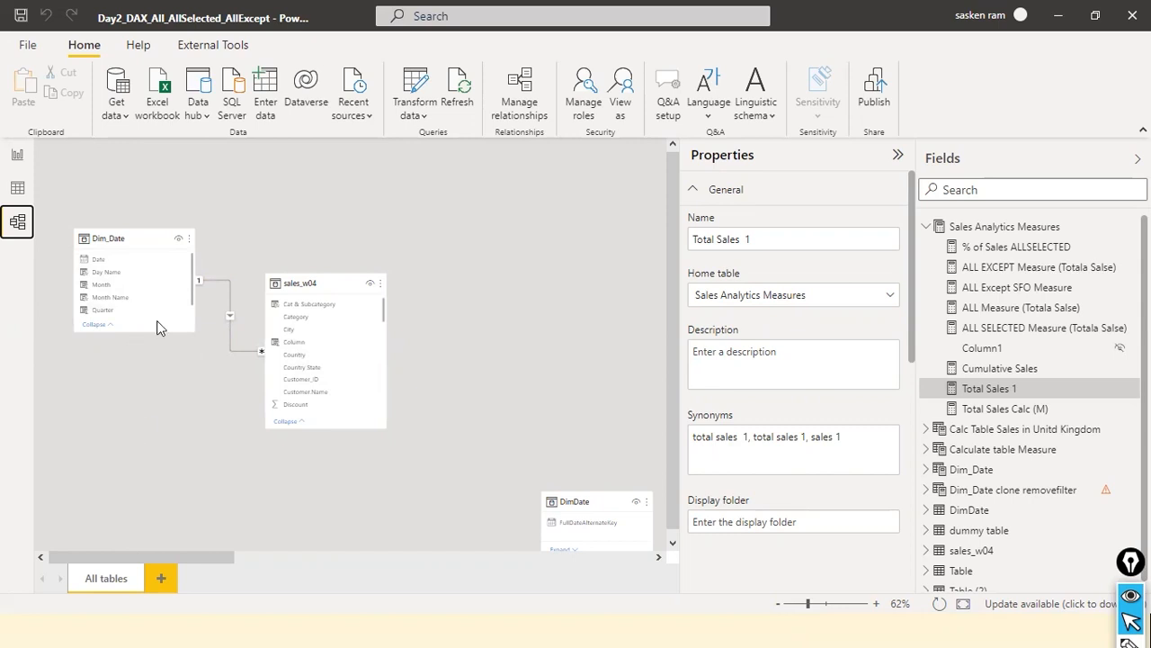
{"action": "left_click", "coordinate": [241, 350]}
{"action": "left_click", "coordinate": [477, 196]}
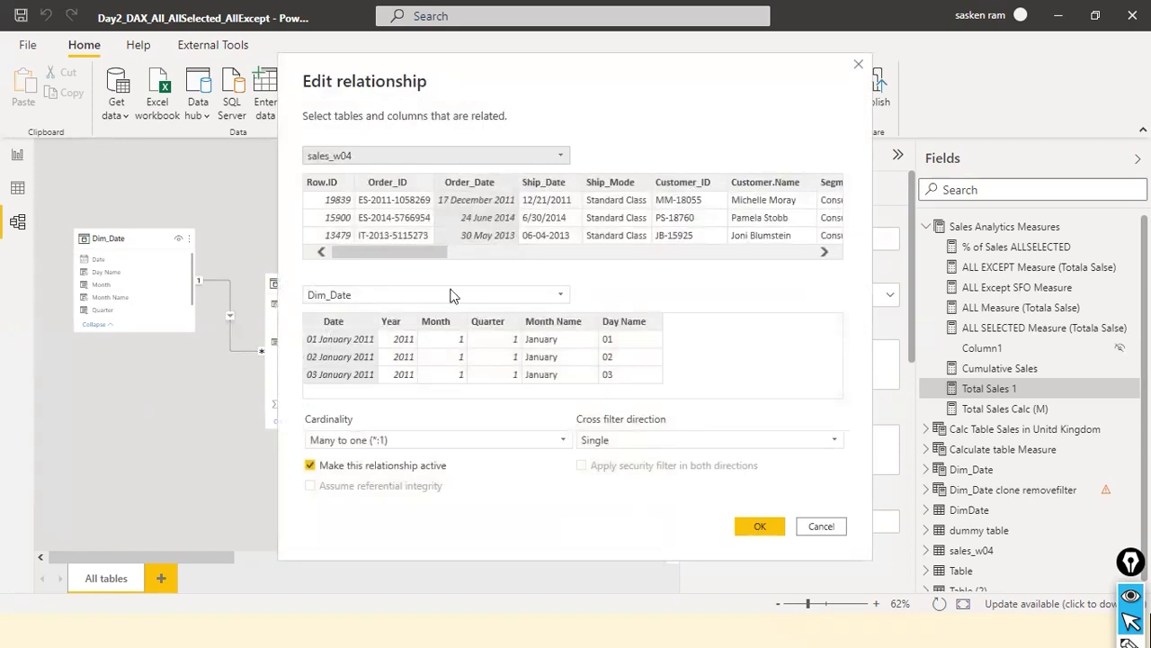
{"action": "left_click", "coordinate": [817, 527]}
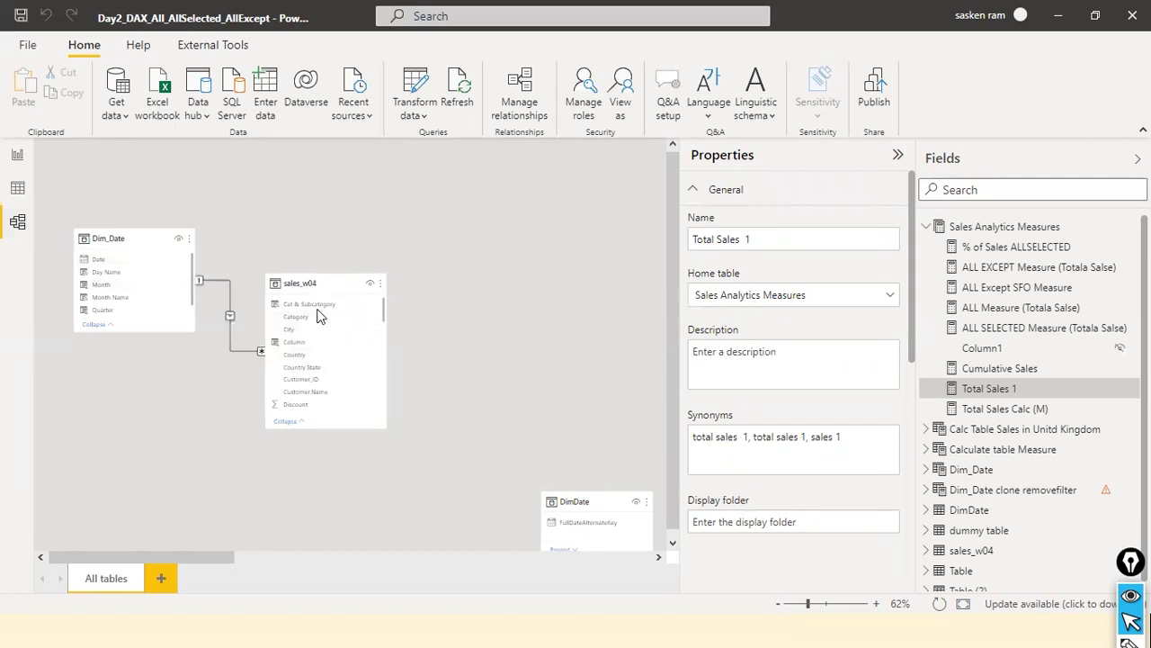
- Return to the SelVal report page and move the SELECTEDVALUE note up, away from the category table
{"action": "left_click", "coordinate": [17, 157]}
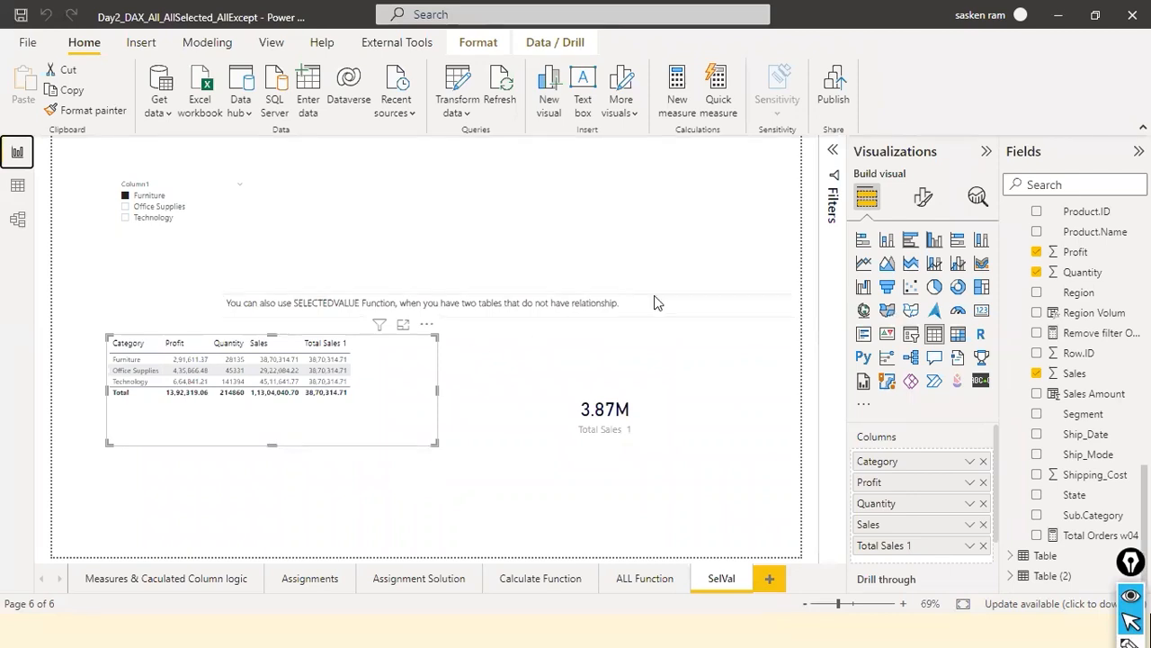
{"action": "left_click_drag", "start_coordinate": [654, 296], "coordinate": [635, 261]}
{"action": "left_click", "coordinate": [589, 328]}
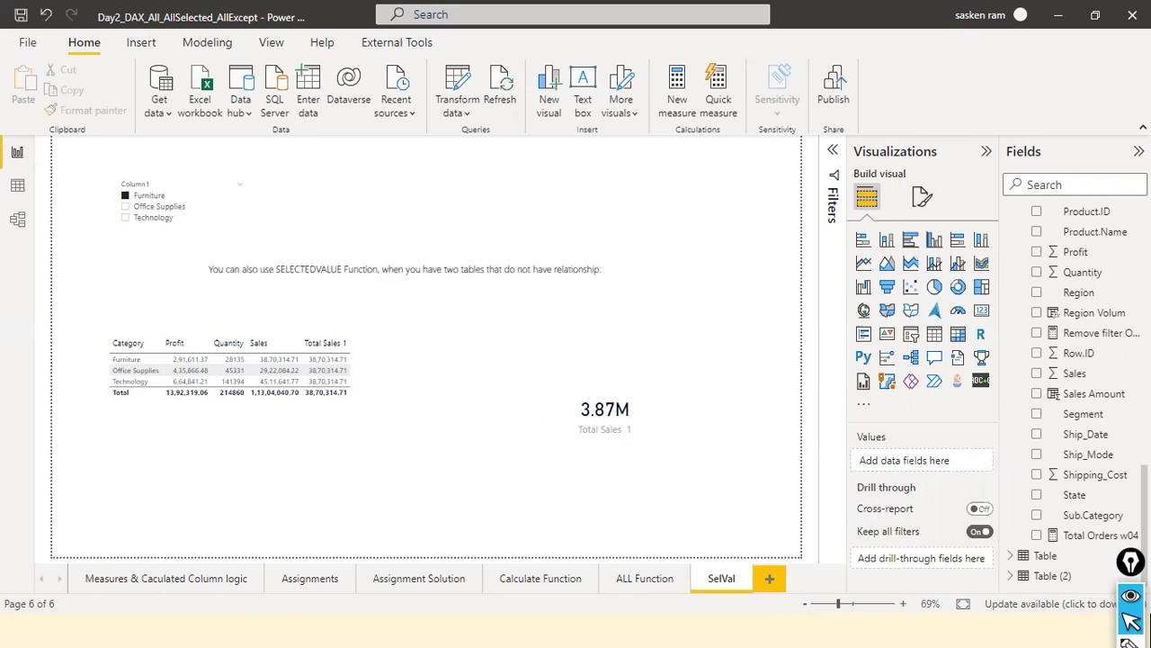
- Examine the getCat filter argument in the Total Sales 1 formula, close the formula unchanged and select its card
{"action": "scroll", "coordinate": [1088, 307], "scroll_direction": "up", "scroll_amount": 5}
{"action": "scroll", "coordinate": [1088, 306], "scroll_direction": "up", "scroll_amount": 10}
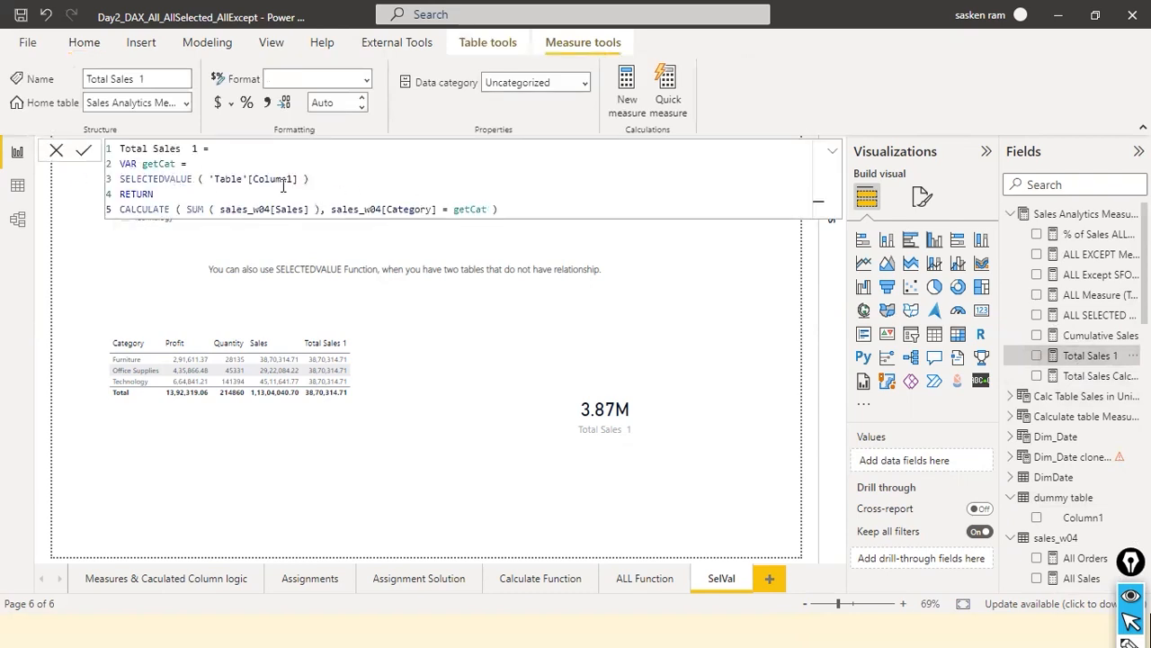
{"action": "left_click_drag", "start_coordinate": [501, 209], "coordinate": [452, 210]}
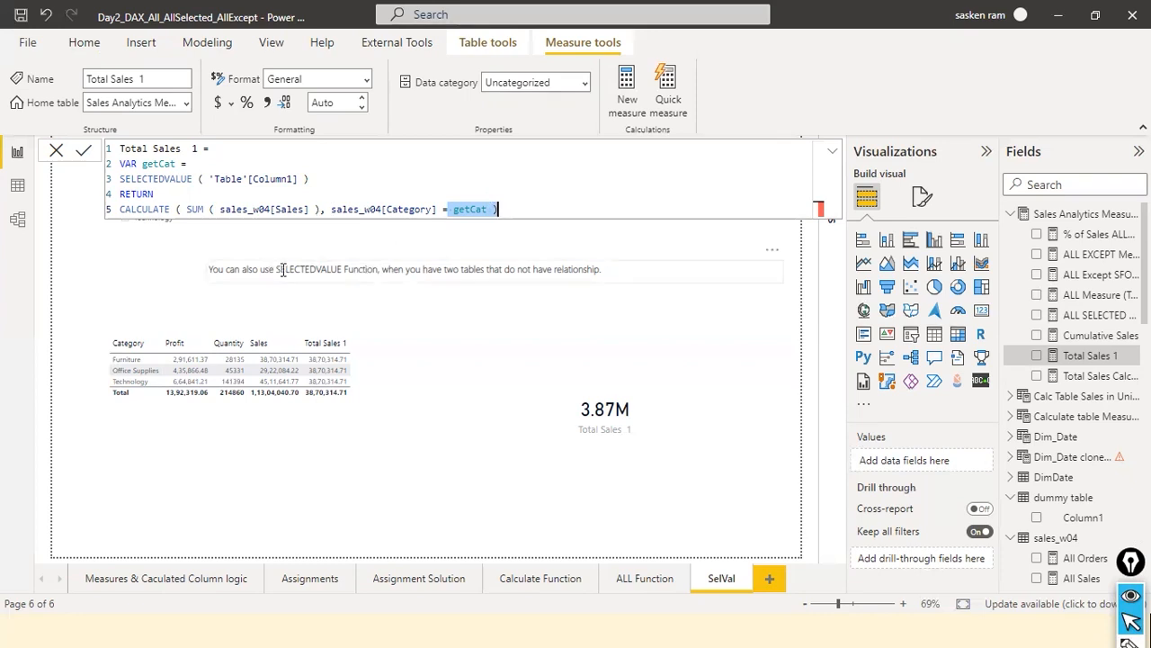
{"action": "left_click", "coordinate": [60, 152]}
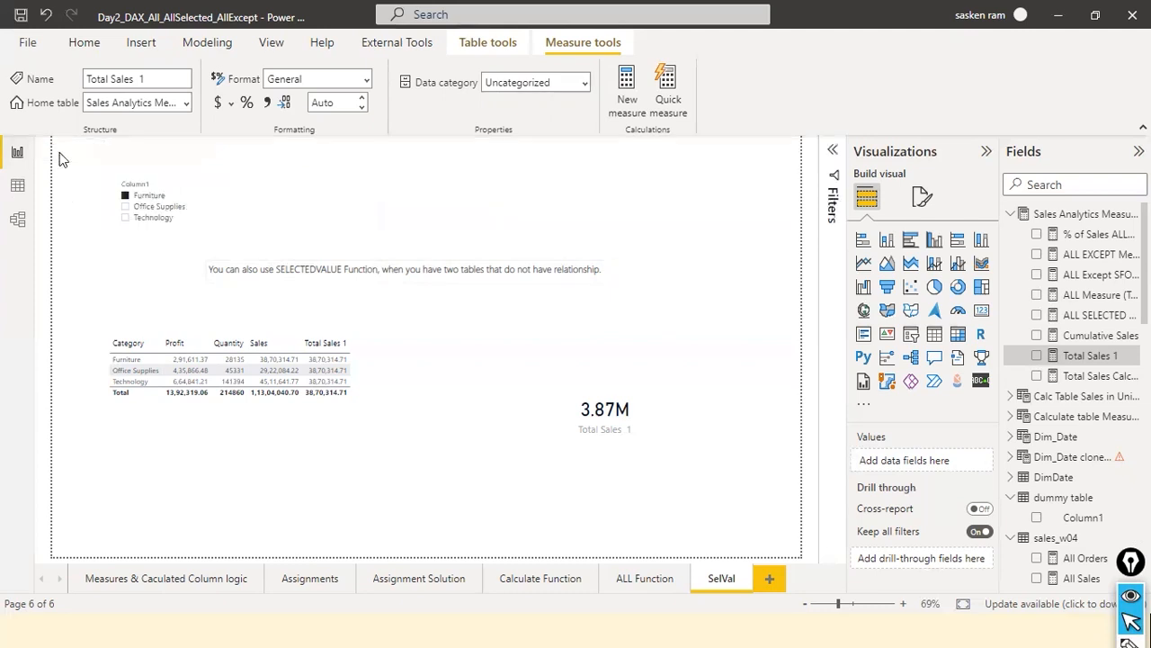
{"action": "left_click", "coordinate": [519, 375]}
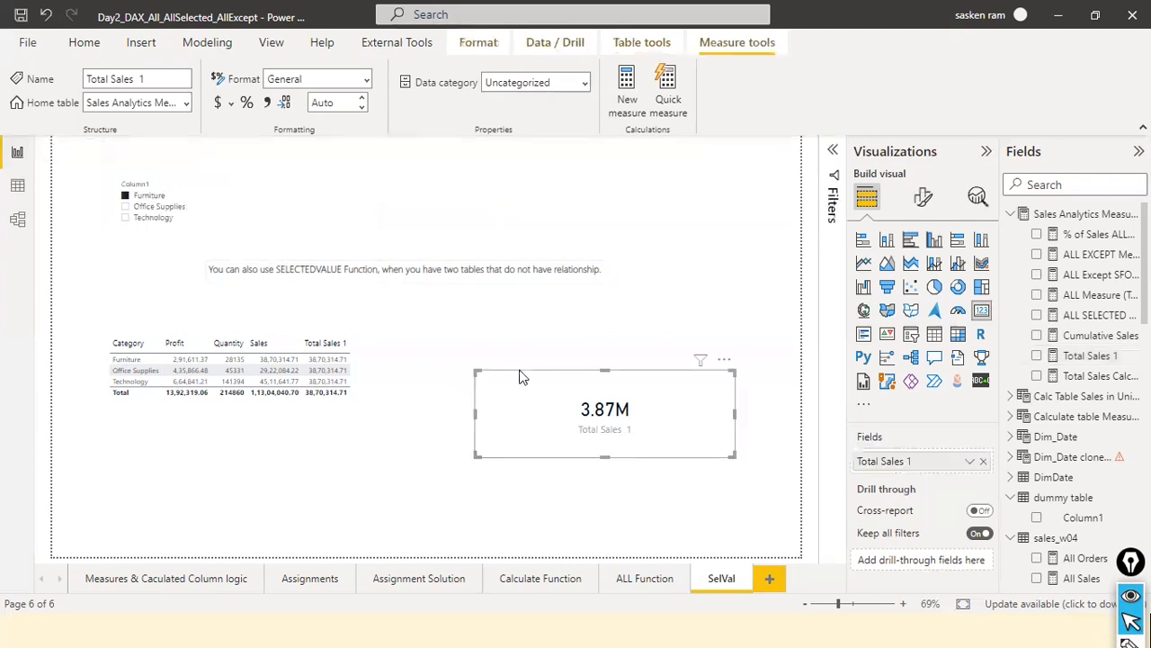
- Switch the Column1 slicer from Furniture to Technology and deselect the slicer
{"action": "left_click", "coordinate": [591, 316]}
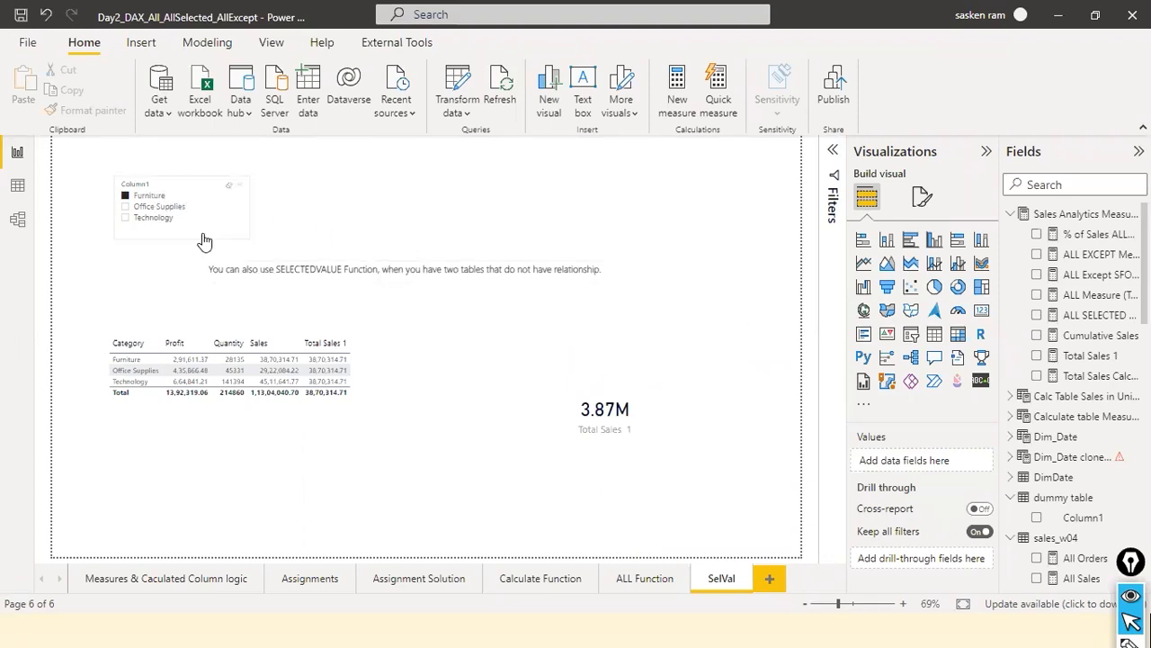
{"action": "left_click", "coordinate": [126, 219]}
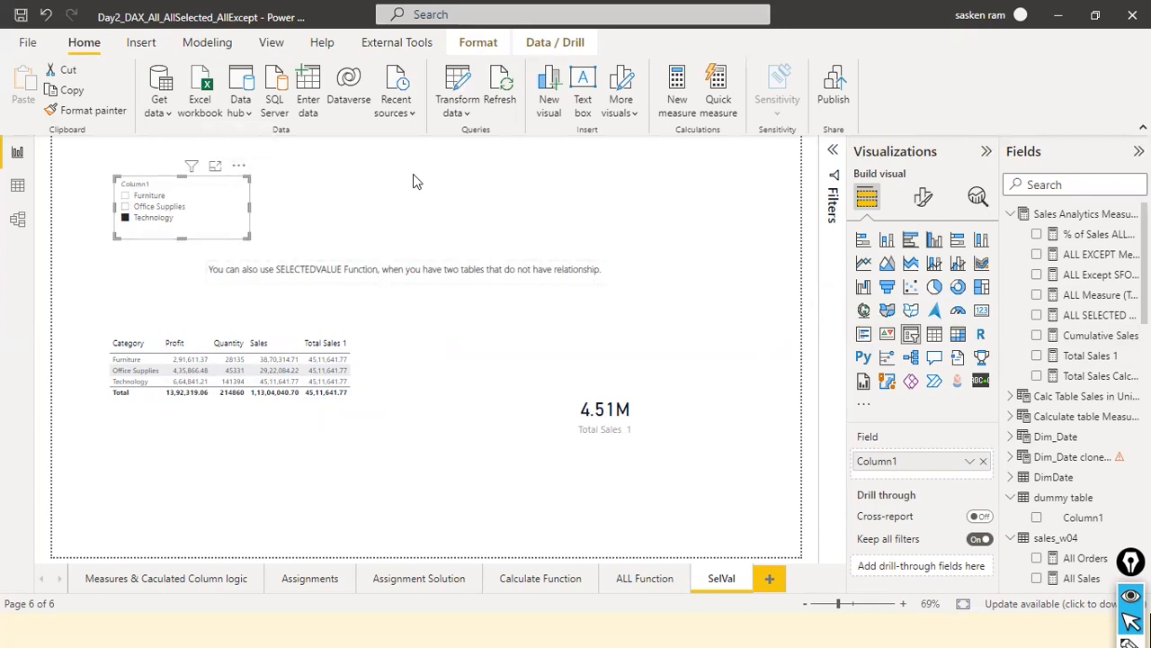
{"action": "left_click", "coordinate": [587, 200]}
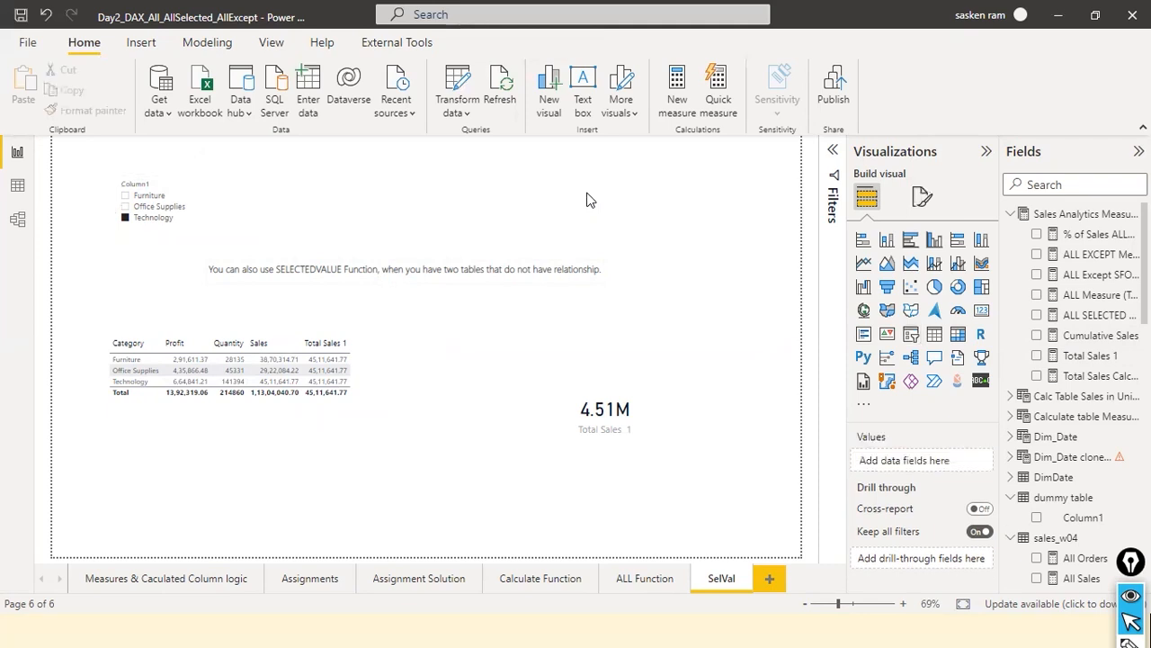
{"action": "left_click", "coordinate": [454, 272]}
{"action": "left_click", "coordinate": [610, 269]}
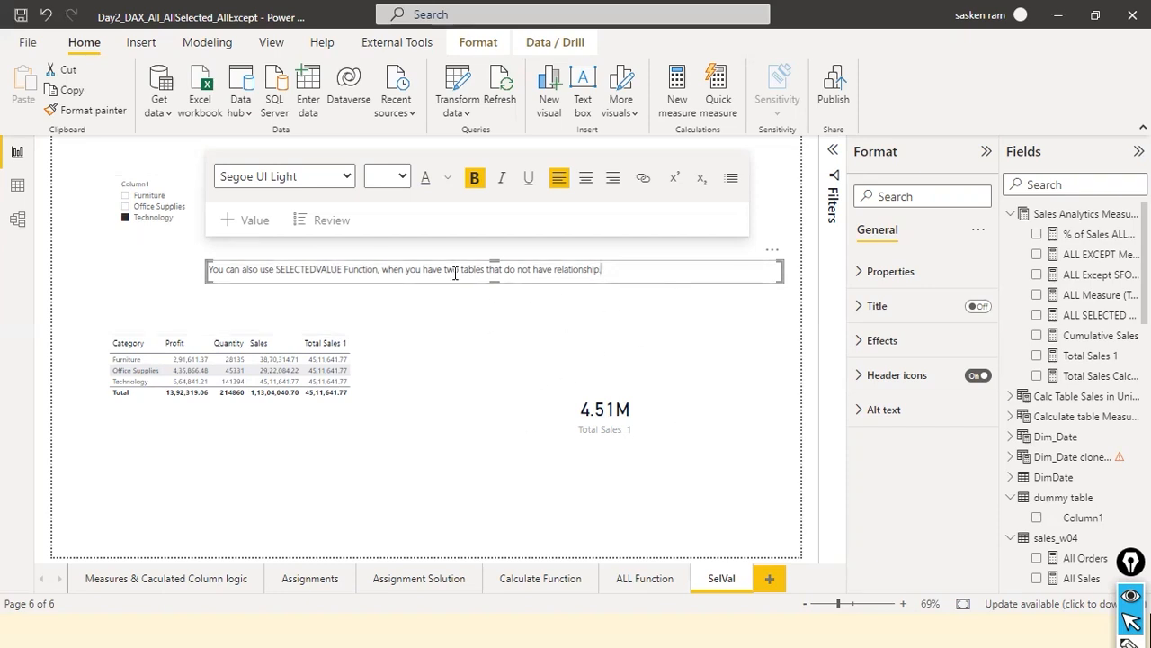
{"action": "left_click", "coordinate": [166, 214]}
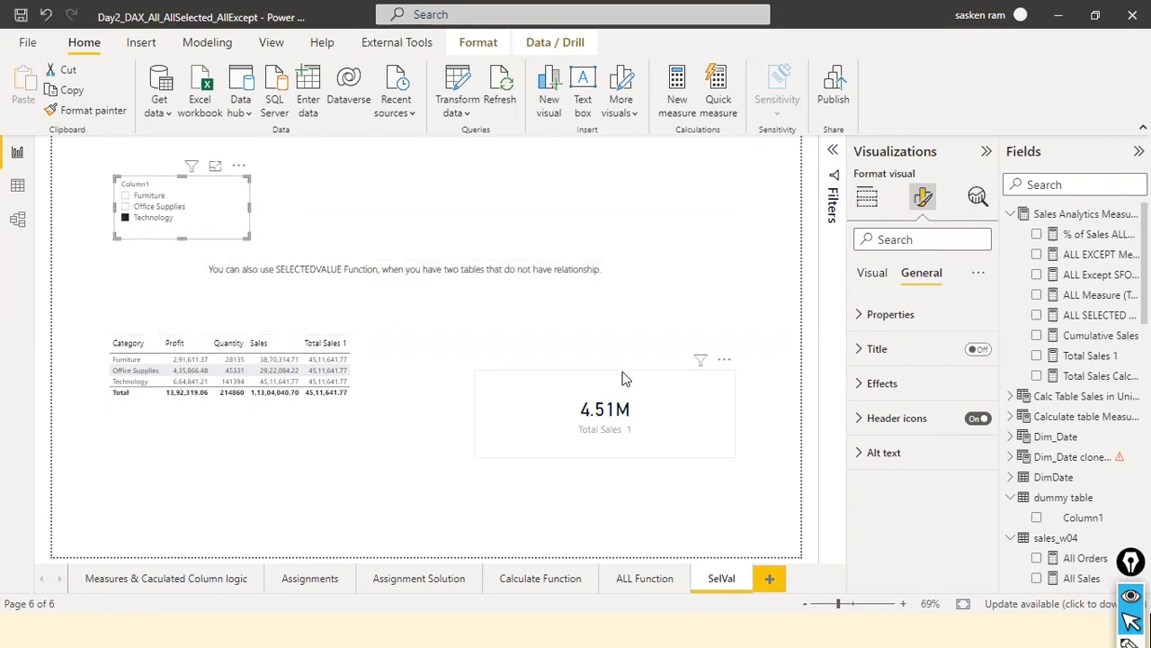
{"action": "left_click", "coordinate": [275, 300]}
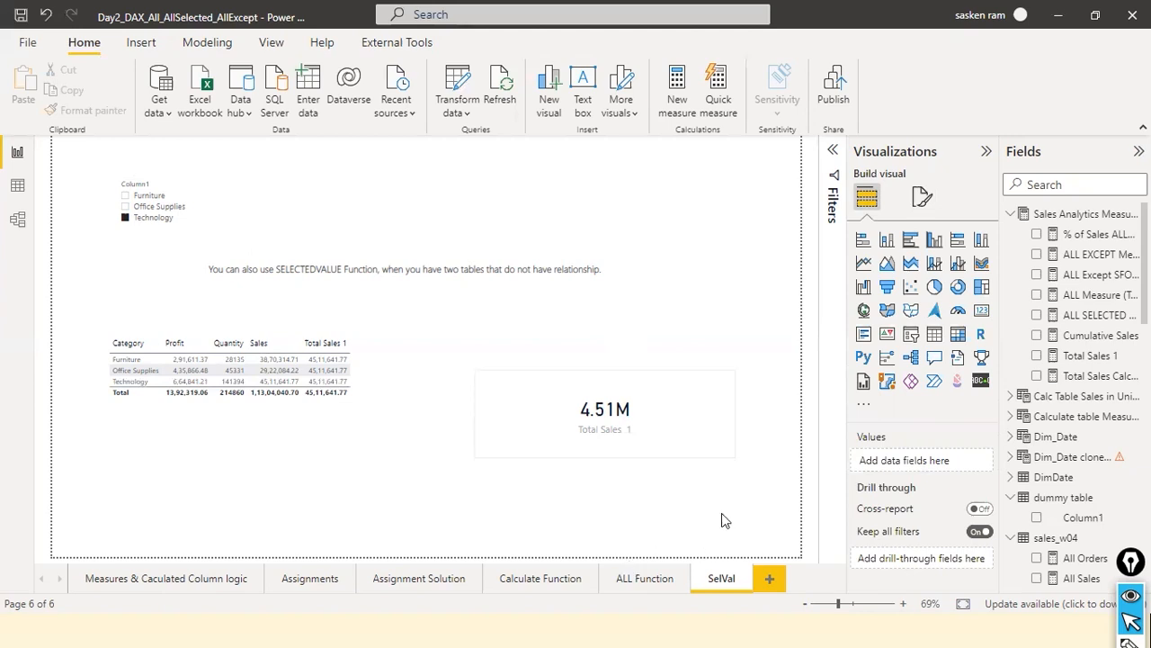
{"action": "key", "text": "super"}
{"action": "left_click", "coordinate": [864, 98]}
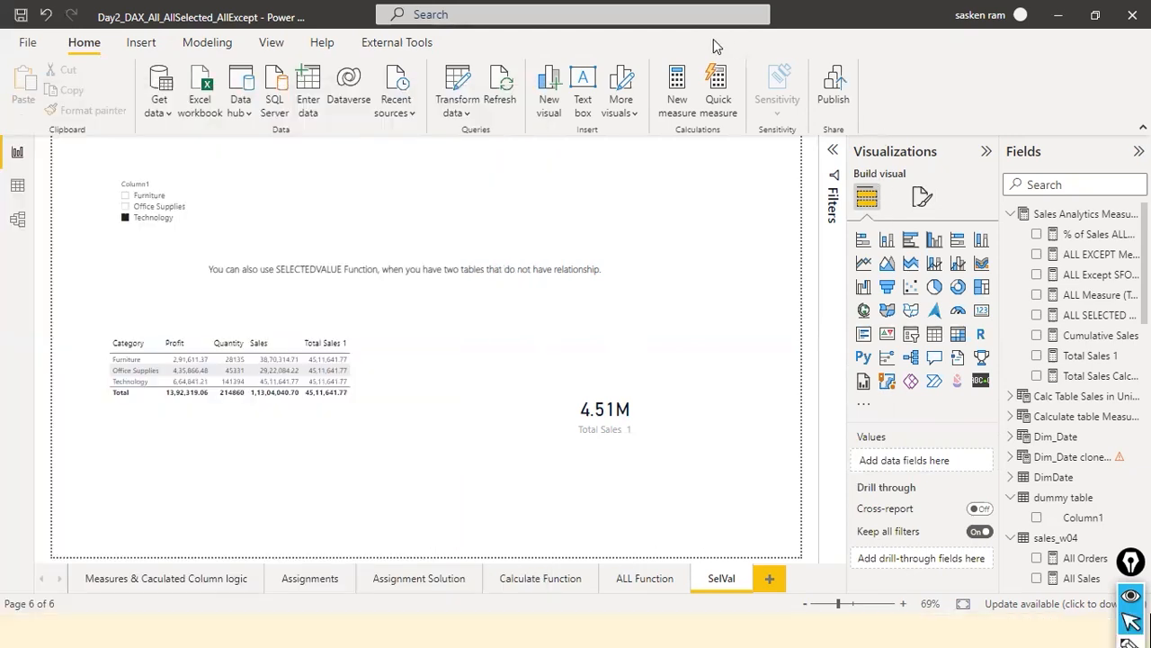